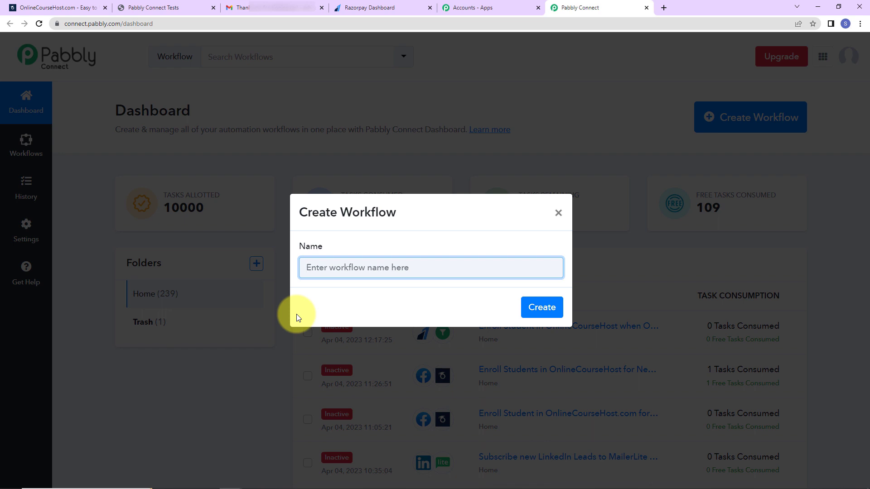
Create a workflow named 'Enroll Student in OnlineCourseHost when Order is Paid in Razorpay'
{"action": "type", "text": "Enroll Student in OnlineCourseHost when Order is Paid in Razorpay"}
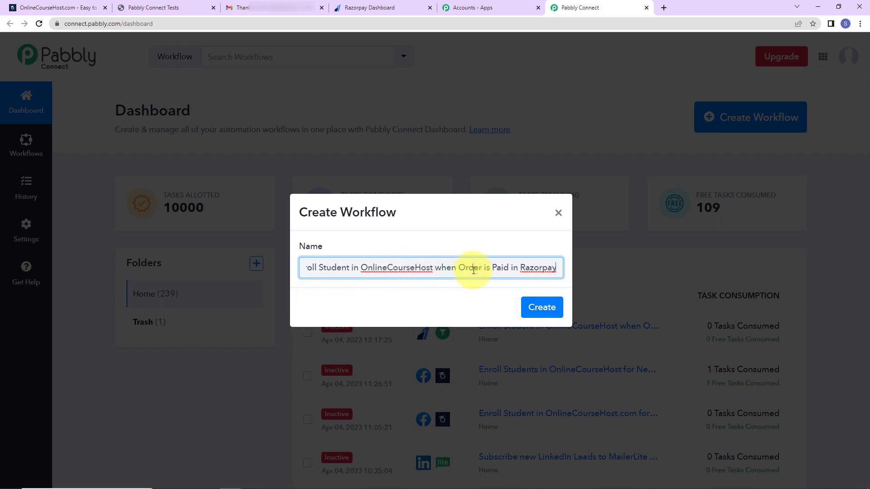
{"action": "left_click", "coordinate": [542, 308]}
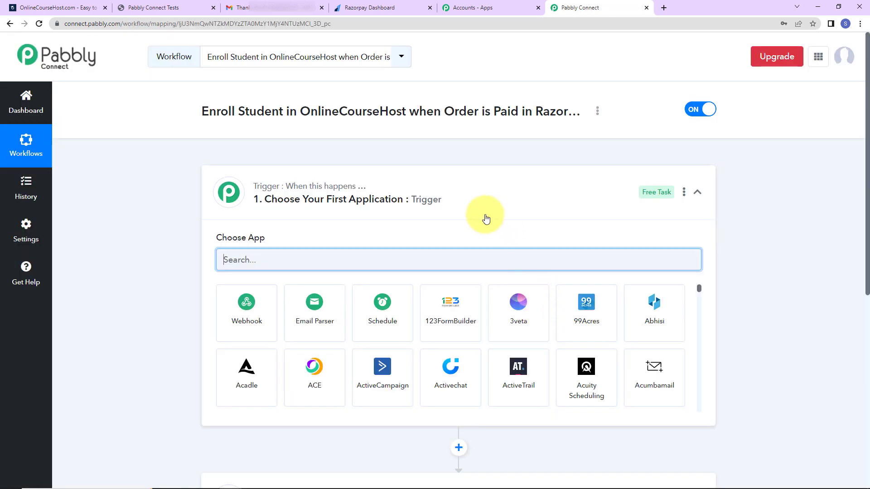
{"action": "scroll", "coordinate": [453, 213], "scroll_direction": "down", "scroll_amount": 2}
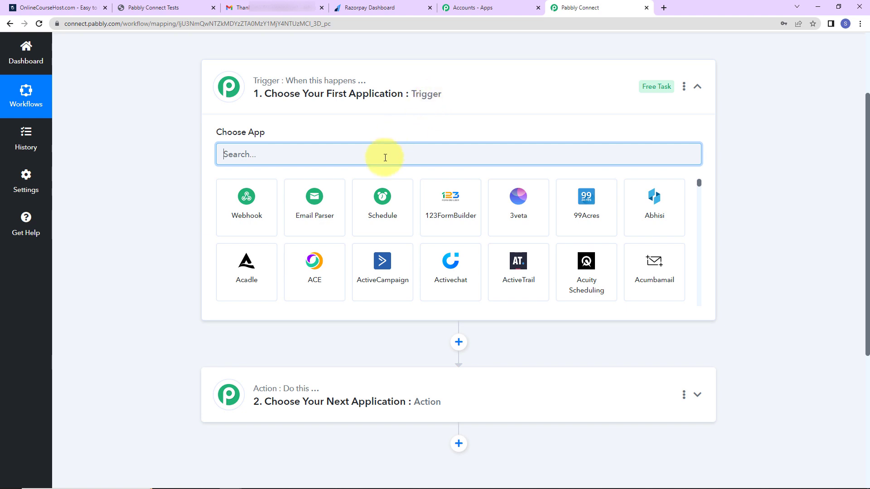
Set the trigger to Razorpay with the Order Paid event and copy its webhook URL
{"action": "type", "text": "r"}
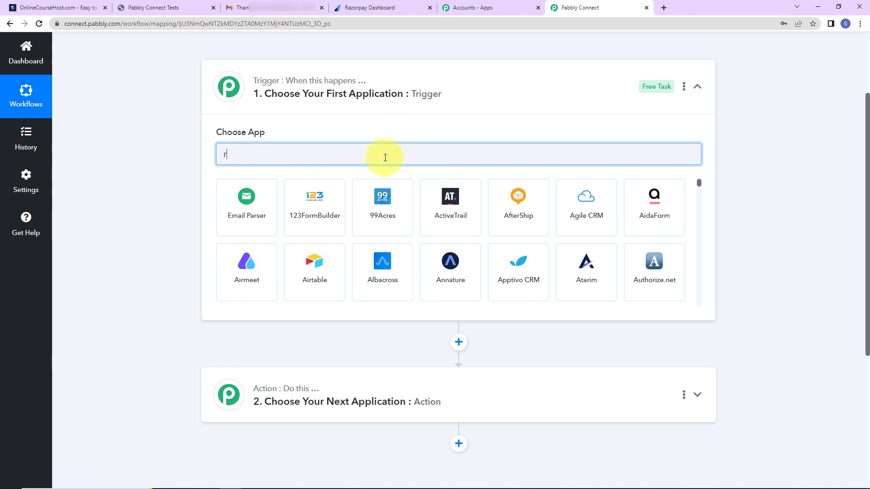
{"action": "type", "text": "az"}
{"action": "left_click", "coordinate": [254, 215]}
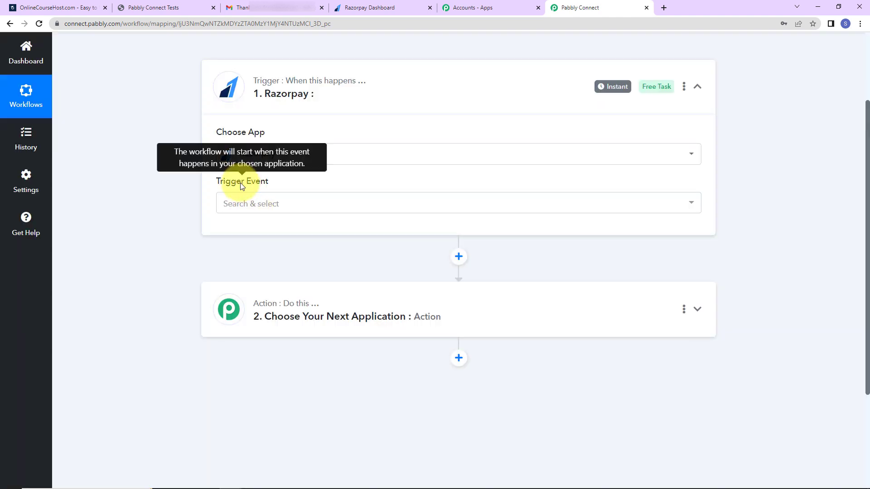
{"action": "left_click", "coordinate": [239, 200]}
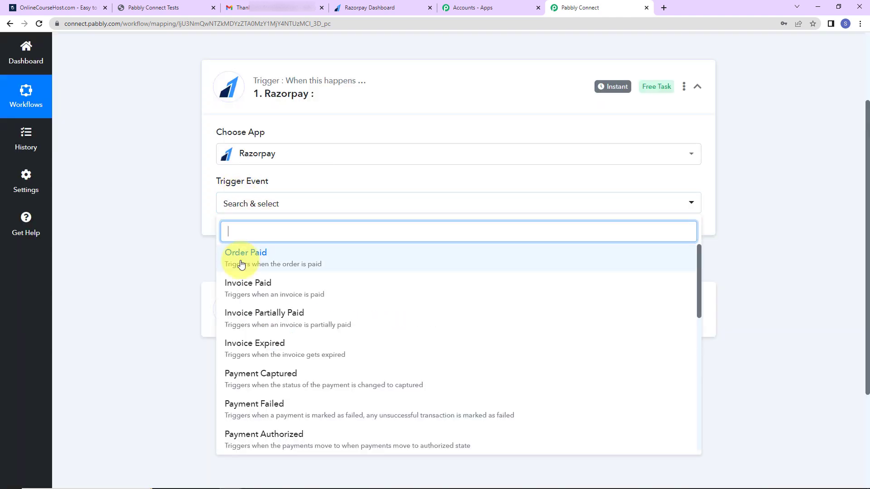
{"action": "left_click", "coordinate": [318, 263]}
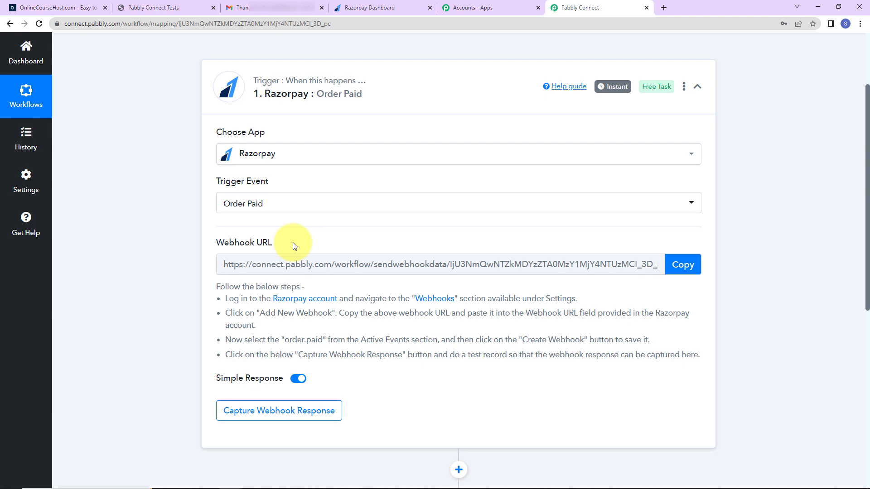
{"action": "left_click", "coordinate": [683, 264]}
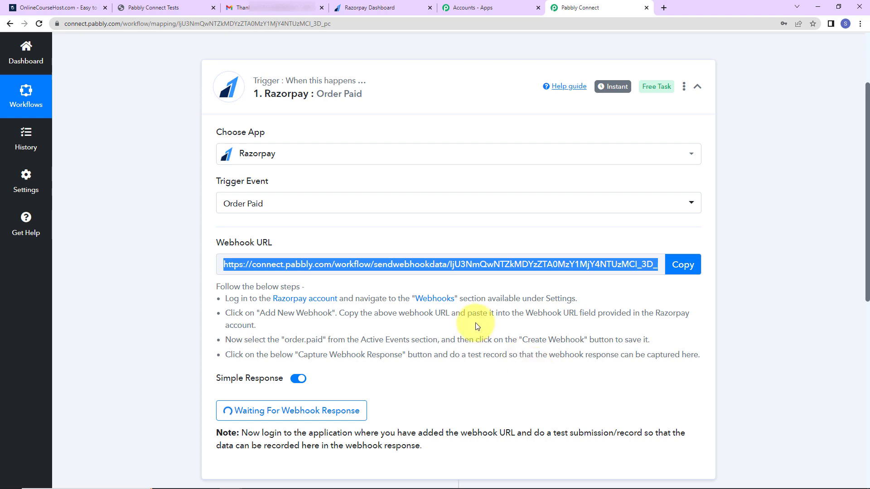
{"action": "left_click", "coordinate": [382, 9]}
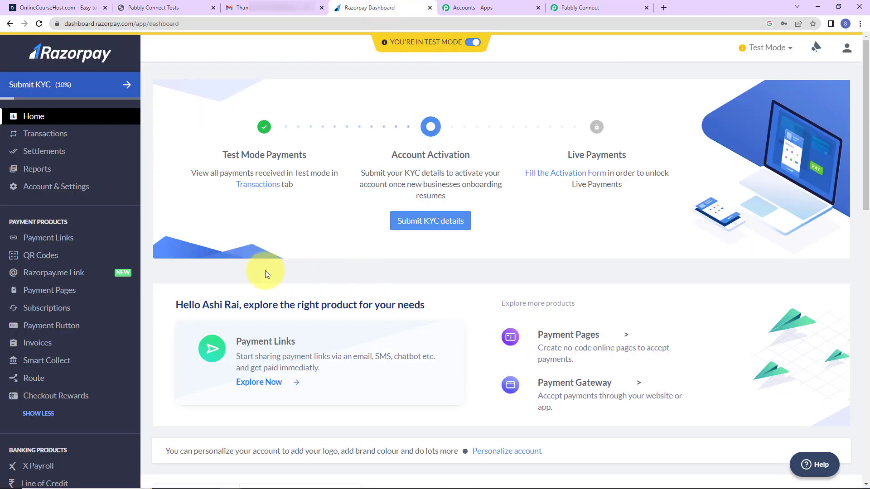
Add a Razorpay webhook pointing to the Pabbly URL, subscribed to the order.paid event
{"action": "left_click", "coordinate": [35, 192]}
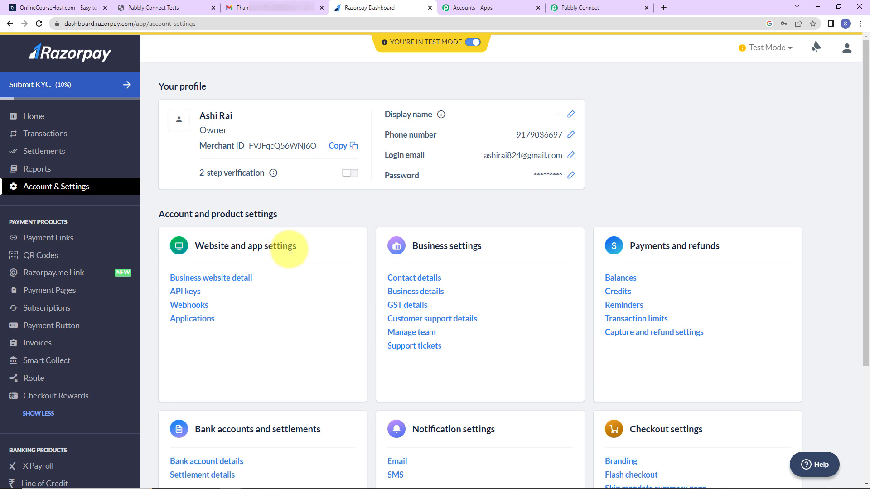
{"action": "left_click", "coordinate": [189, 307]}
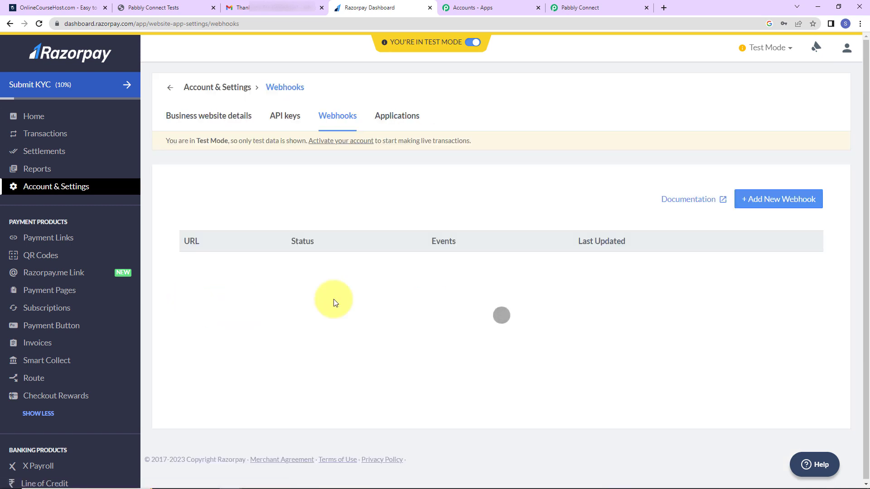
{"action": "left_click", "coordinate": [787, 203]}
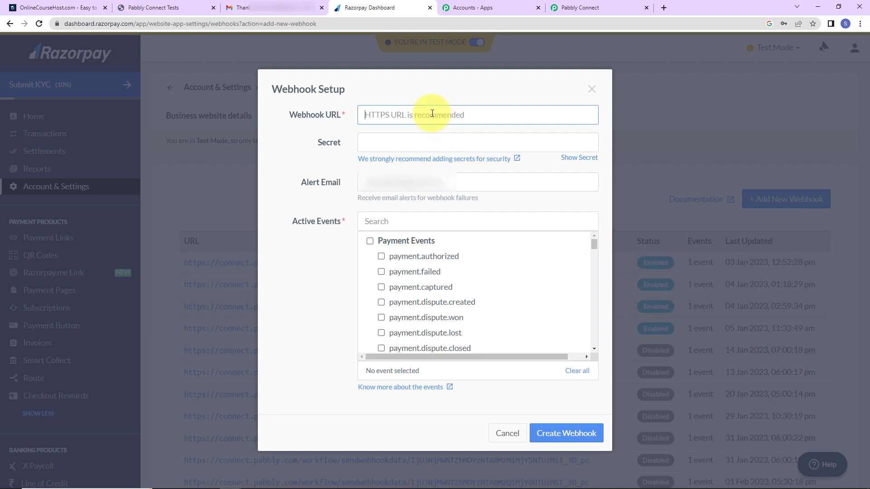
{"action": "key", "text": "ctrl+v"}
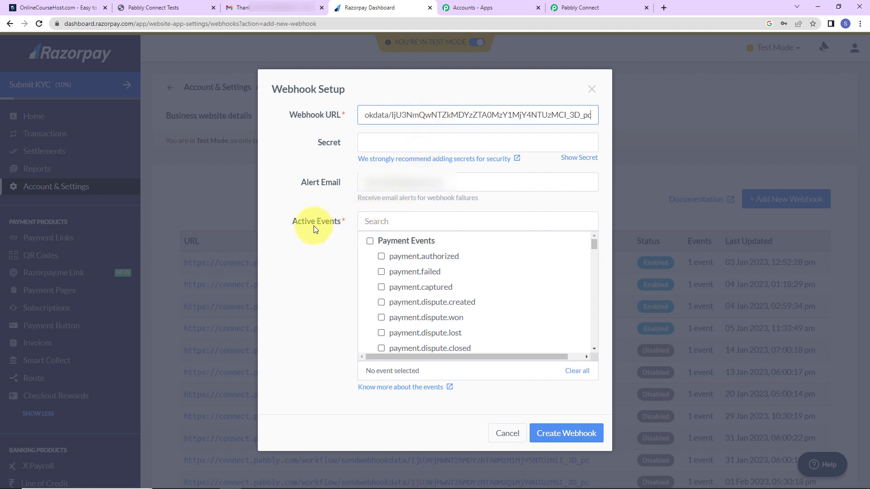
{"action": "scroll", "coordinate": [486, 296], "scroll_direction": "down", "scroll_amount": 5}
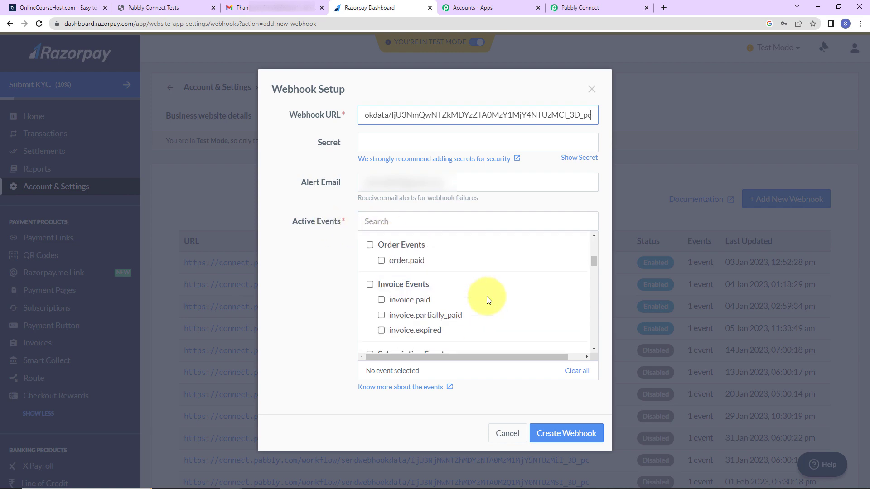
{"action": "left_click", "coordinate": [381, 253]}
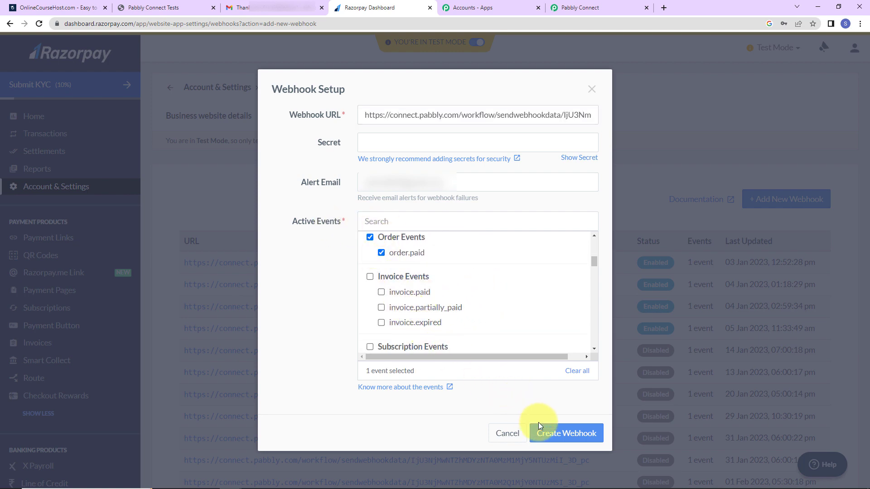
{"action": "left_click", "coordinate": [557, 436]}
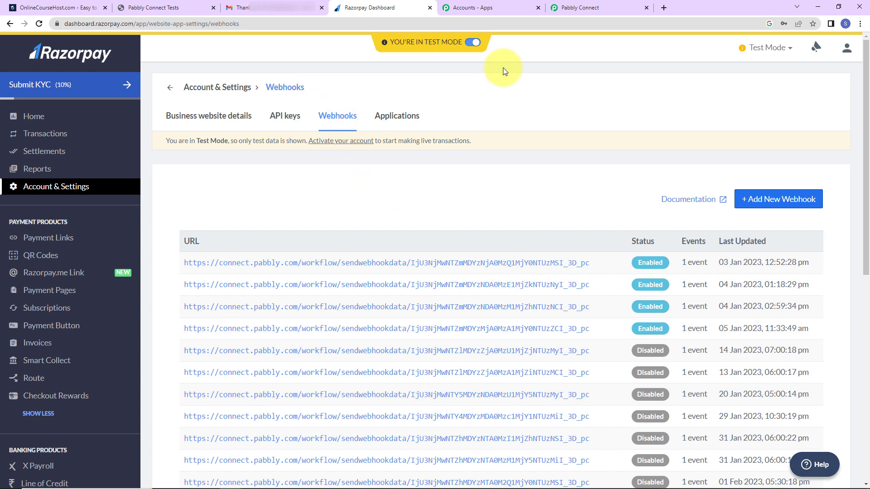
{"action": "left_click", "coordinate": [587, 8]}
{"action": "scroll", "coordinate": [738, 306], "scroll_direction": "down", "scroll_amount": 5}
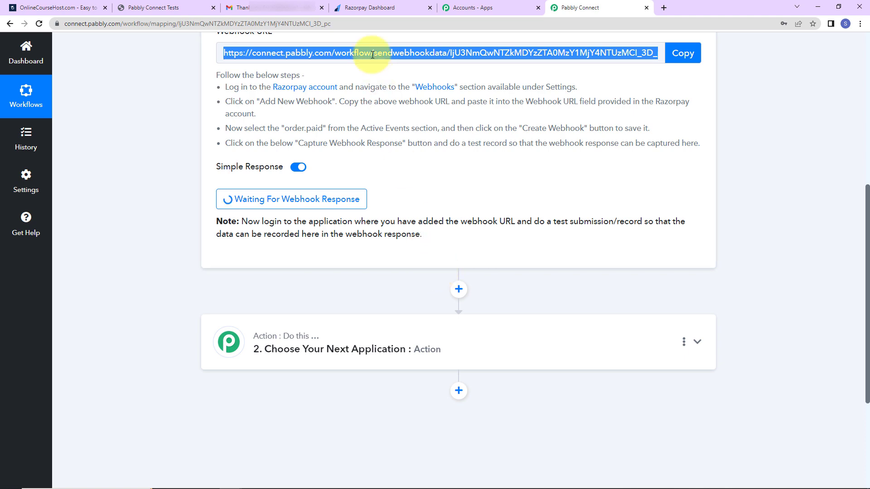
Copy the MS Office Course payment page link and load it in an incognito window
{"action": "left_click", "coordinate": [363, 10]}
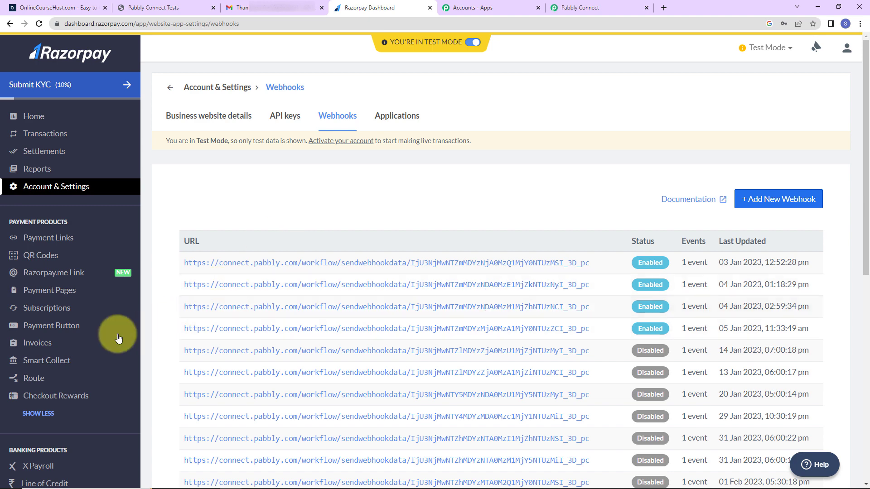
{"action": "left_click", "coordinate": [44, 295]}
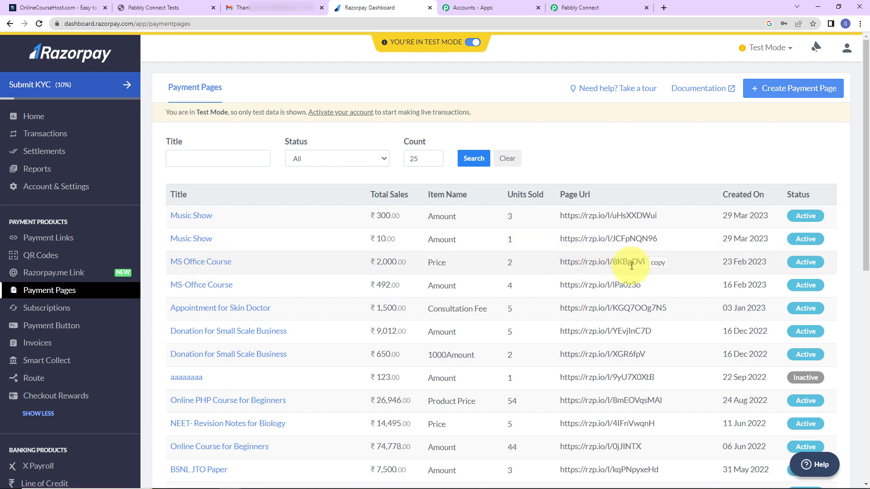
{"action": "left_click", "coordinate": [658, 263]}
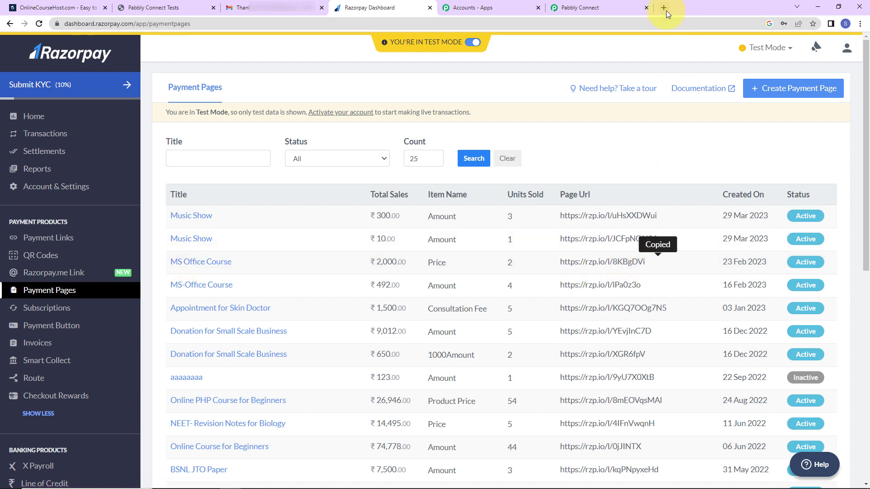
{"action": "left_click", "coordinate": [859, 24]}
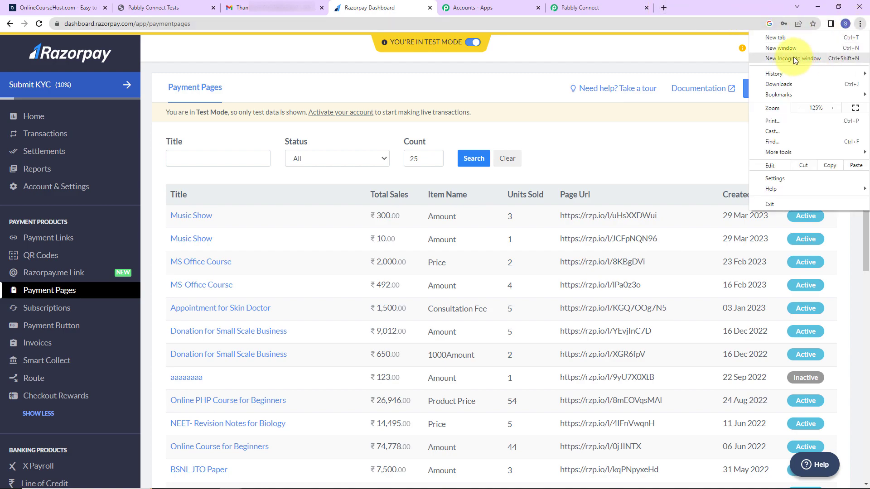
{"action": "left_click", "coordinate": [794, 59]}
{"action": "key", "text": "ctrl+v"}
{"action": "key", "text": "Return"}
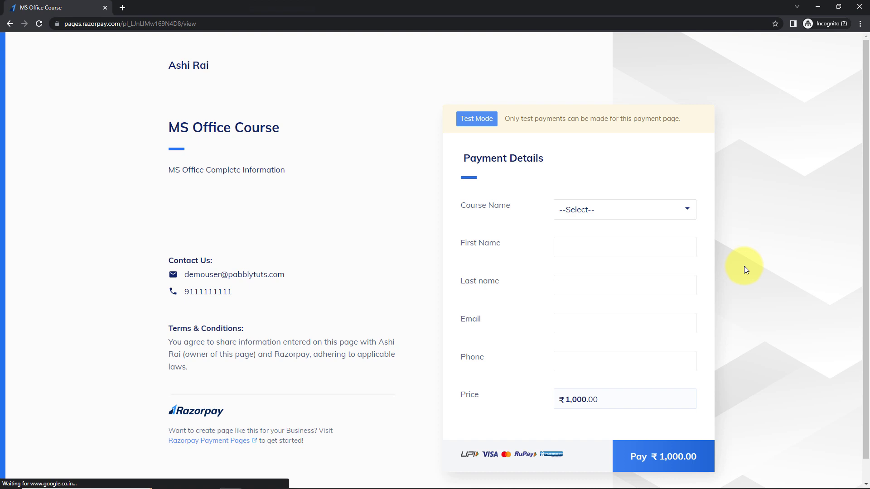
Fill in the MS Office Course payment form with a test buyer's name, email and phone
{"action": "left_click", "coordinate": [634, 212]}
{"action": "left_click", "coordinate": [617, 235]}
{"action": "left_click", "coordinate": [583, 242]}
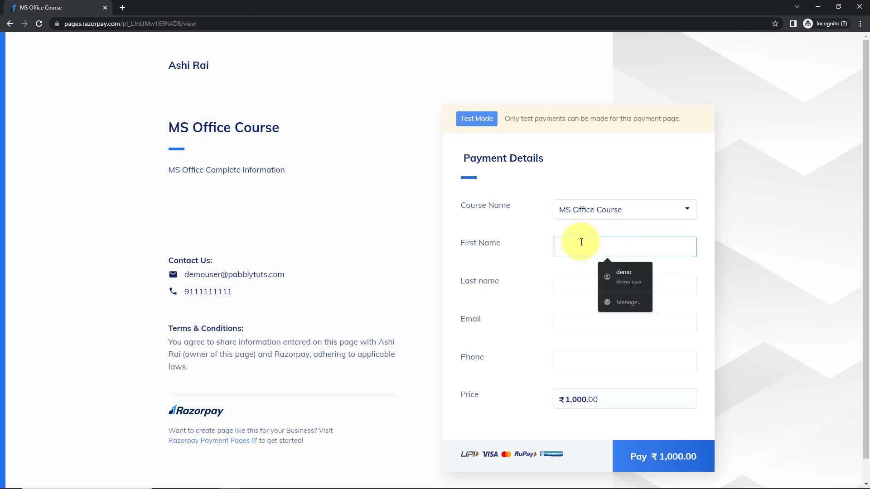
{"action": "key", "text": "Tab"}
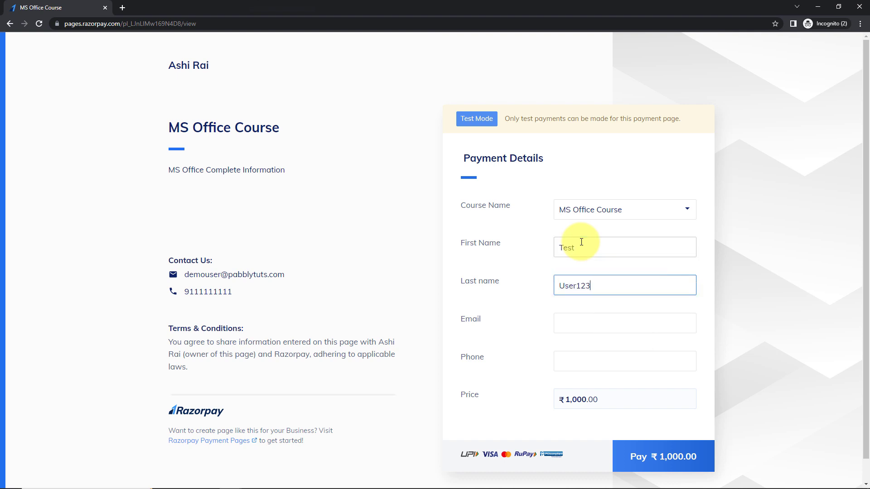
{"action": "key", "text": "Tab"}
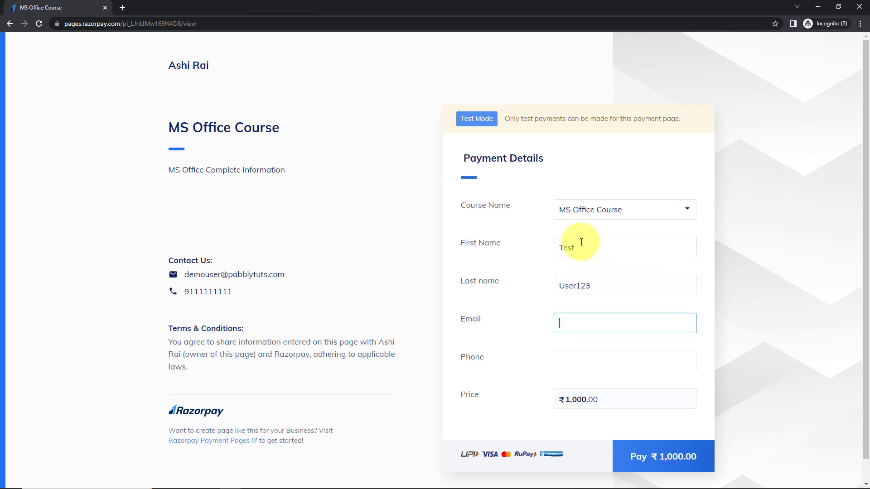
{"action": "key", "text": "Tab"}
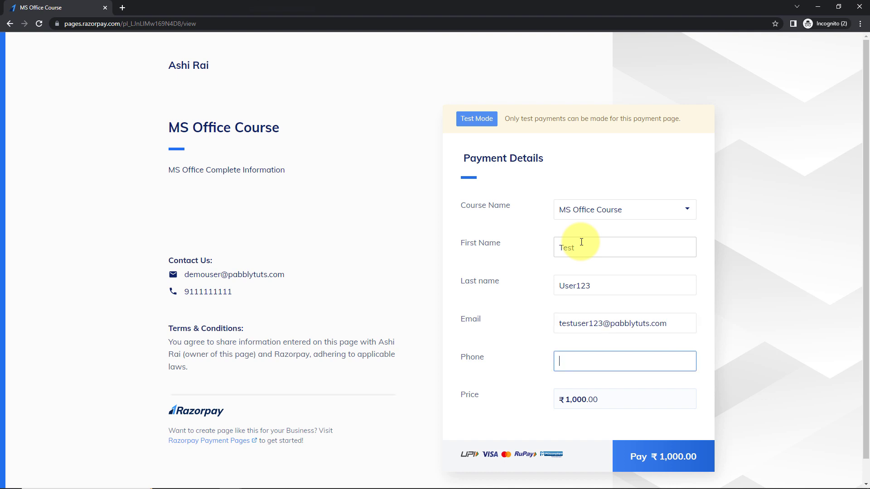
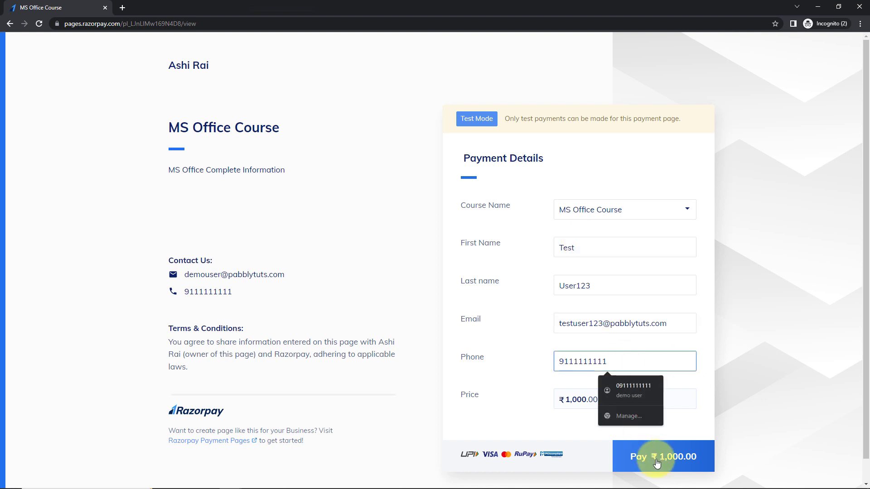
Pay ₹1,000 with the saved test card and mark the test payment successful
{"action": "left_click", "coordinate": [660, 458]}
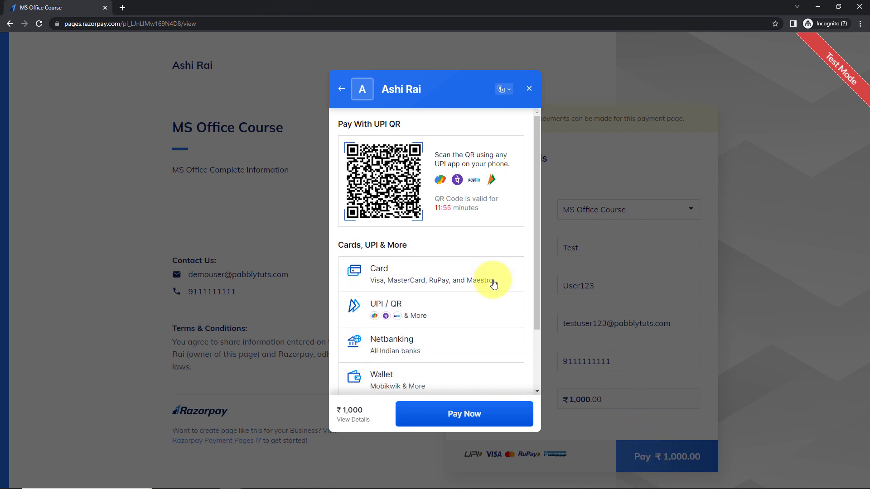
{"action": "left_click", "coordinate": [394, 272]}
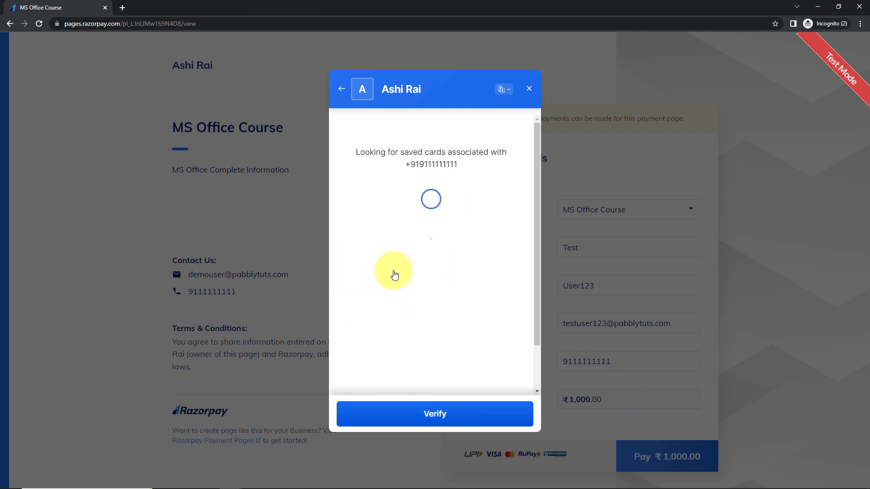
{"action": "left_click", "coordinate": [394, 150]}
{"action": "left_click", "coordinate": [437, 179]}
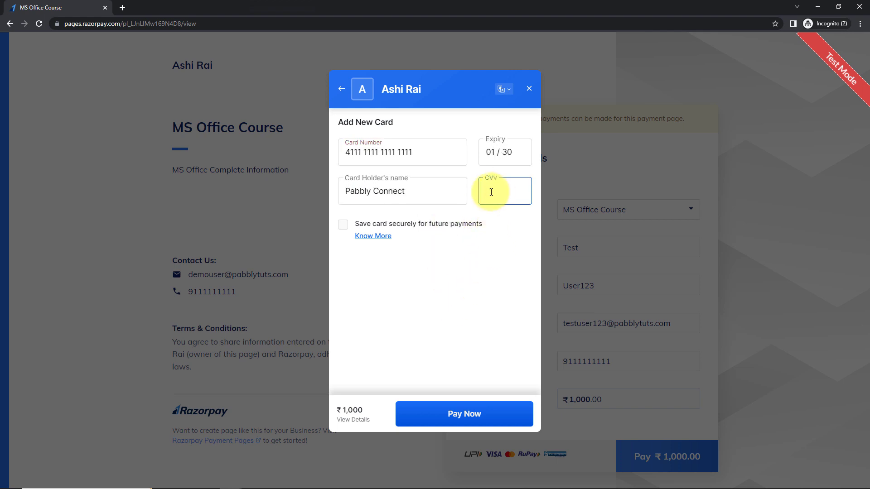
{"action": "left_click", "coordinate": [482, 415]}
{"action": "left_click", "coordinate": [480, 417]}
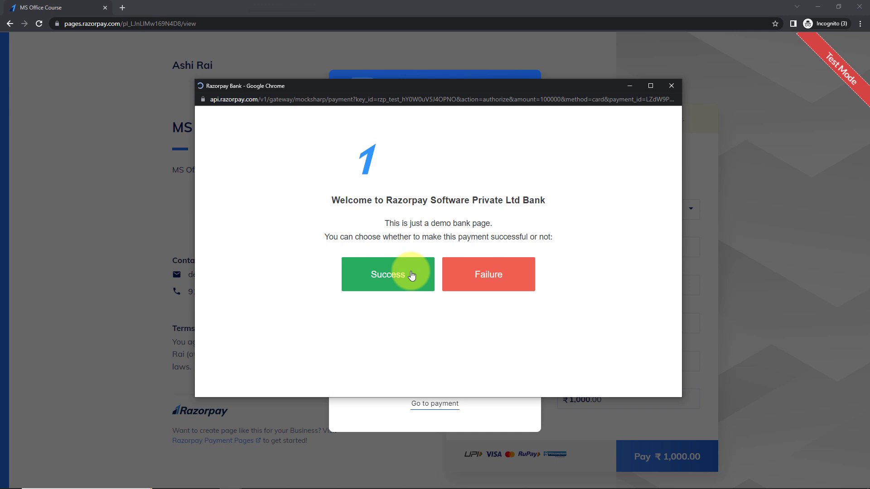
{"action": "left_click", "coordinate": [412, 276]}
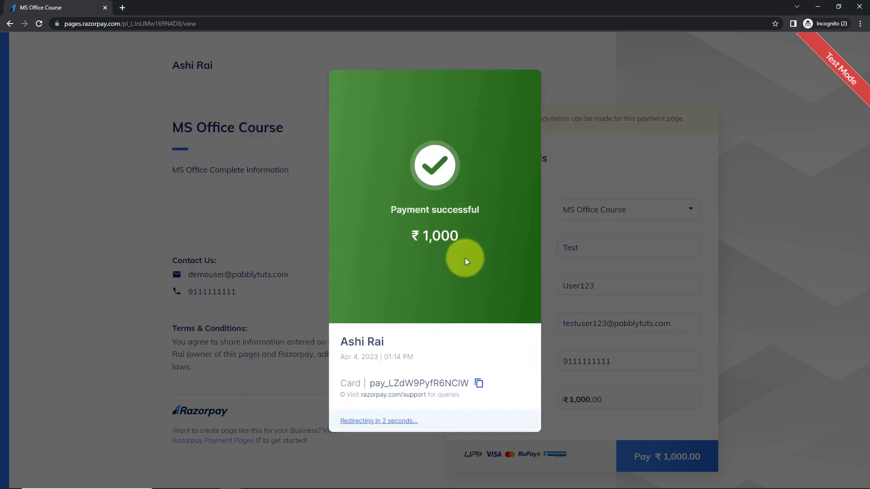
{"action": "left_click", "coordinate": [818, 6]}
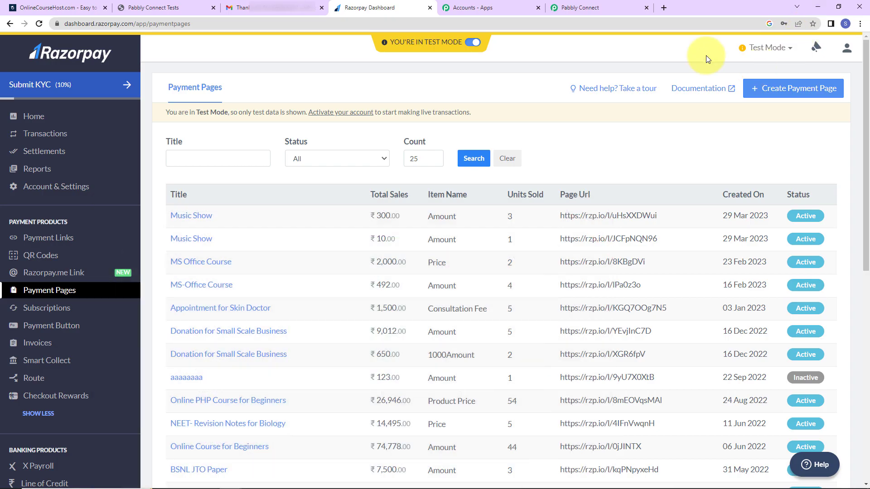
Review the captured webhook: event order.paid, course MS Office Course, amount paid 100000
{"action": "left_click", "coordinate": [607, 8]}
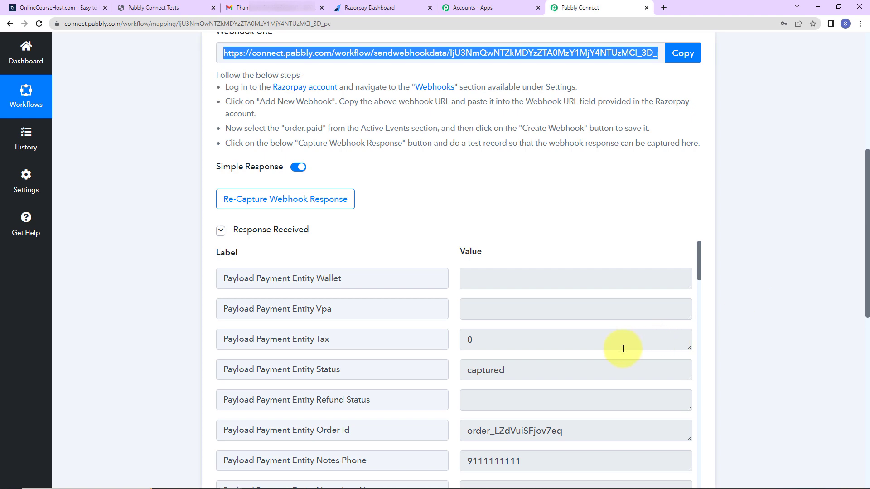
{"action": "scroll", "coordinate": [779, 295], "scroll_direction": "down", "scroll_amount": 5}
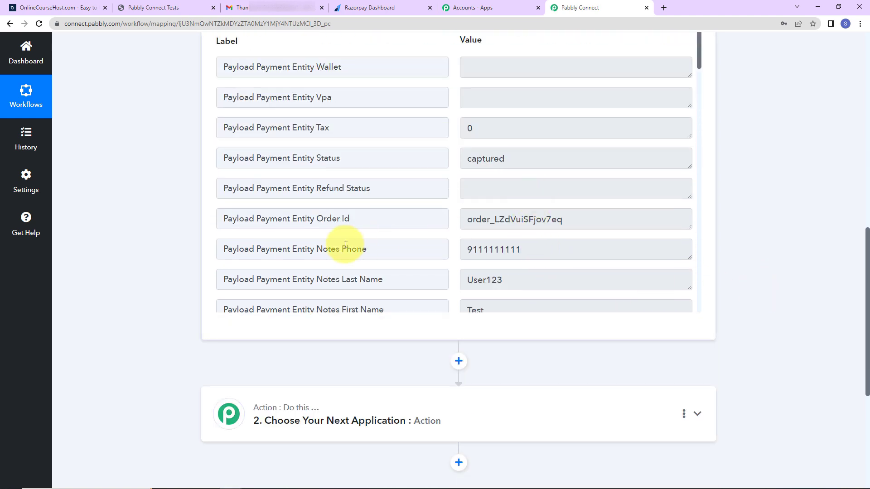
{"action": "scroll", "coordinate": [562, 249], "scroll_direction": "down", "scroll_amount": 1}
{"action": "scroll", "coordinate": [563, 250], "scroll_direction": "down", "scroll_amount": 1}
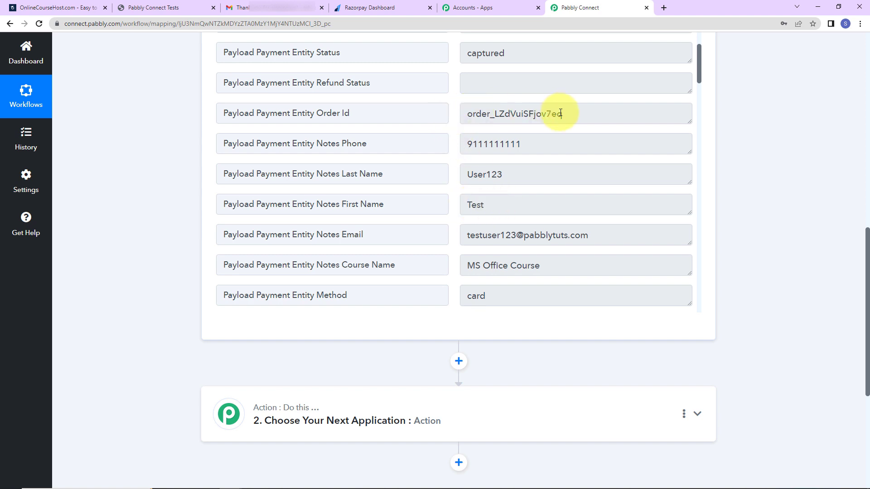
{"action": "scroll", "coordinate": [513, 241], "scroll_direction": "down", "scroll_amount": 1}
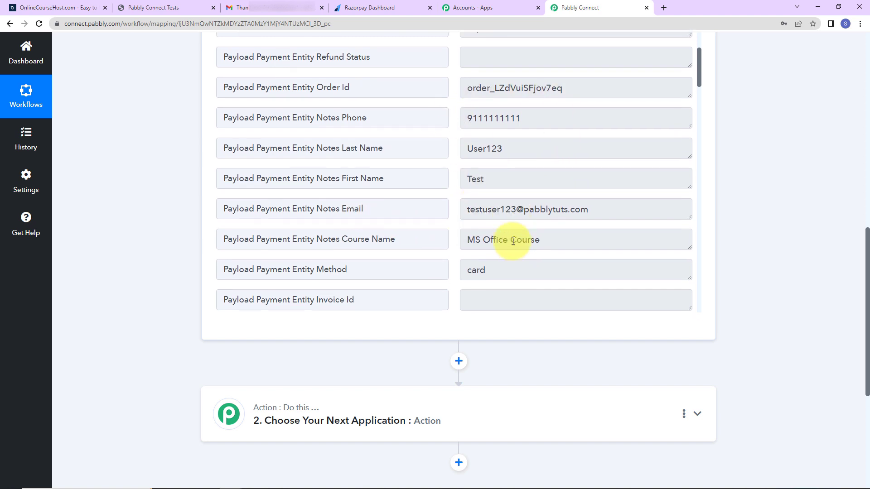
{"action": "scroll", "coordinate": [513, 241], "scroll_direction": "down", "scroll_amount": 2}
{"action": "left_click_drag", "start_coordinate": [466, 161], "coordinate": [567, 214]}
{"action": "scroll", "coordinate": [567, 236], "scroll_direction": "down", "scroll_amount": 4}
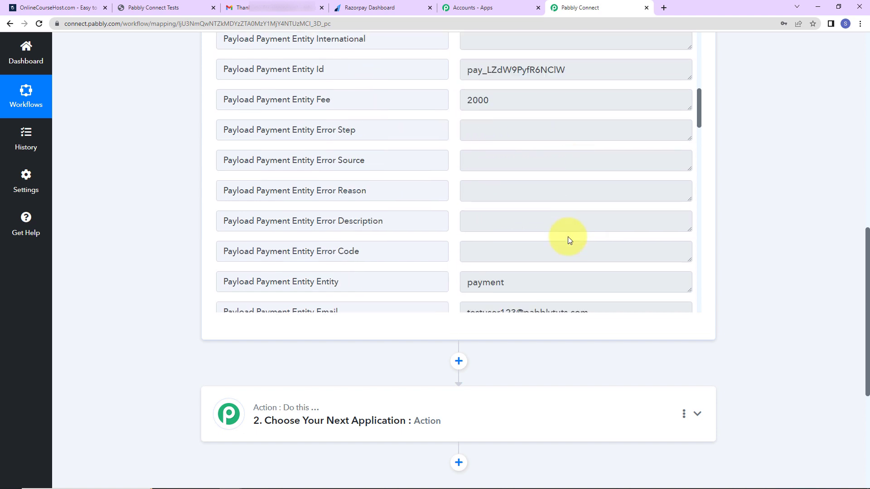
{"action": "scroll", "coordinate": [567, 237], "scroll_direction": "up", "scroll_amount": 5}
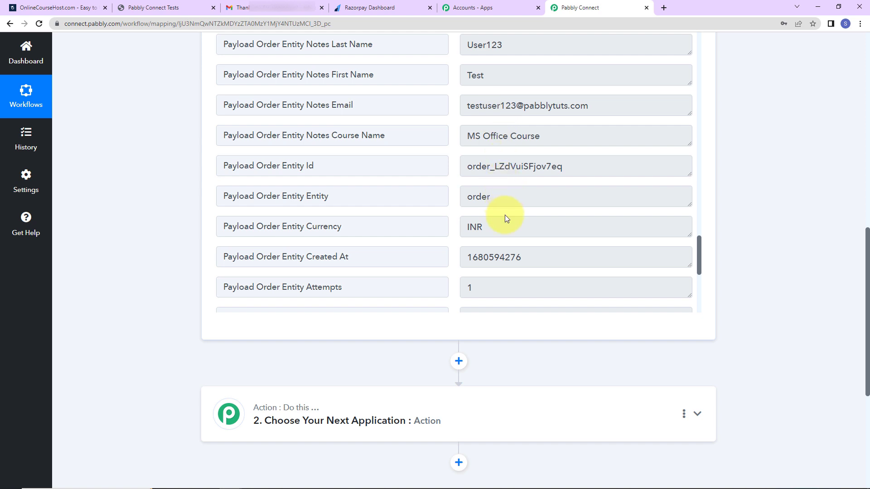
{"action": "scroll", "coordinate": [507, 252], "scroll_direction": "down", "scroll_amount": 2}
{"action": "scroll", "coordinate": [509, 251], "scroll_direction": "down", "scroll_amount": 3}
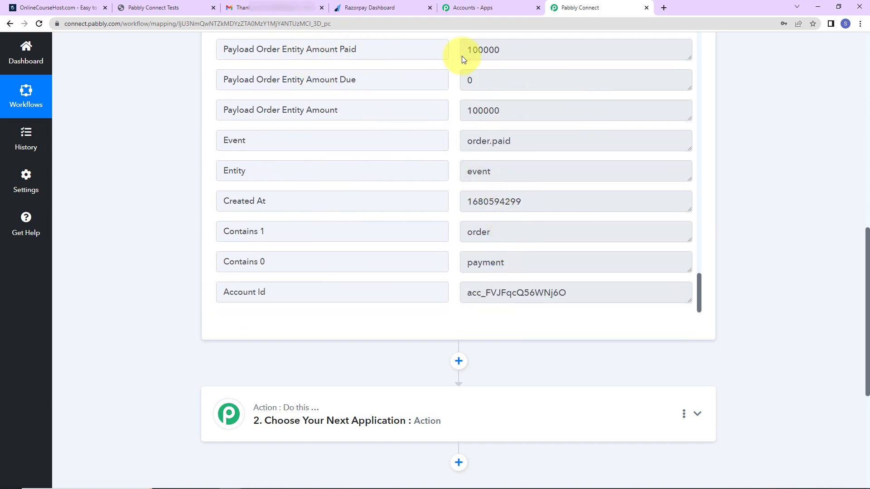
{"action": "left_click_drag", "start_coordinate": [468, 53], "coordinate": [502, 53]}
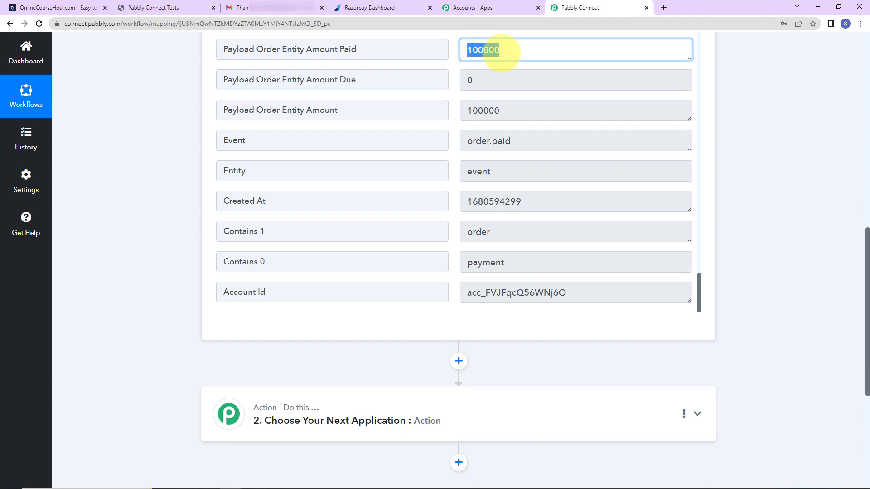
{"action": "left_click", "coordinate": [515, 56]}
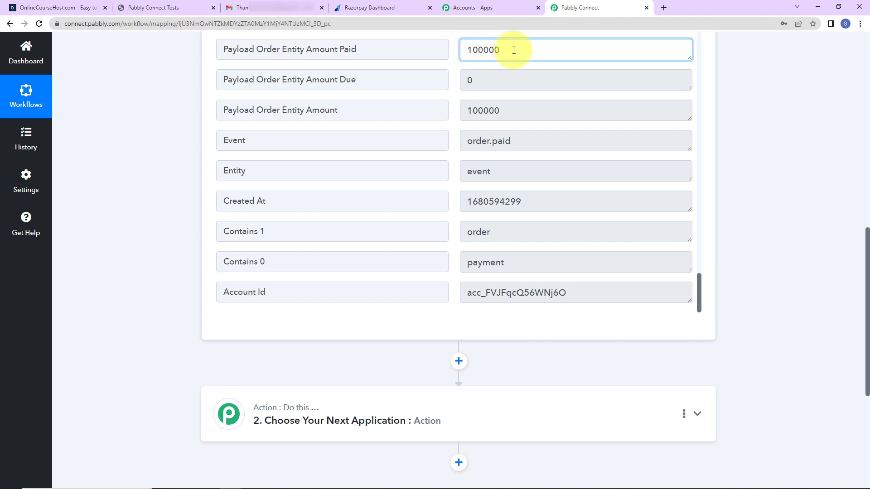
{"action": "scroll", "coordinate": [755, 290], "scroll_direction": "down", "scroll_amount": 3}
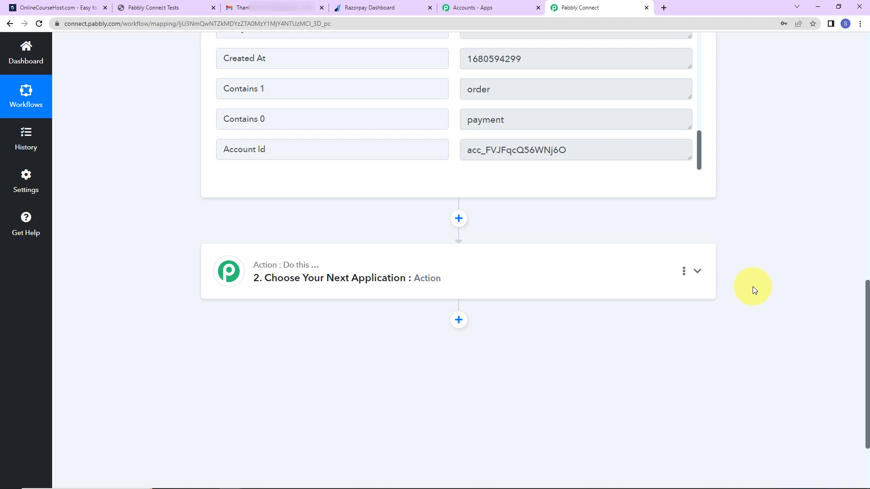
{"action": "left_click", "coordinate": [447, 278]}
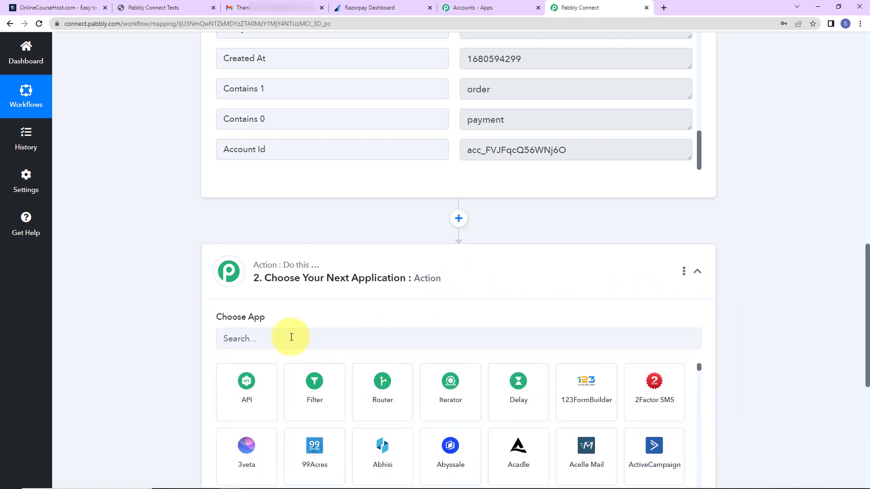
Add a Filter step on the Payload Payment Entity Notes Course Name field
{"action": "left_click", "coordinate": [310, 385]}
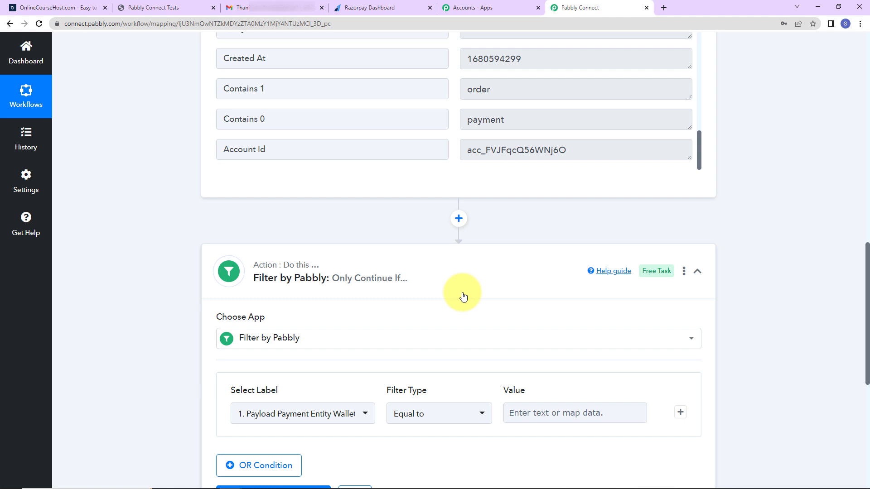
{"action": "scroll", "coordinate": [462, 296], "scroll_direction": "down", "scroll_amount": 5}
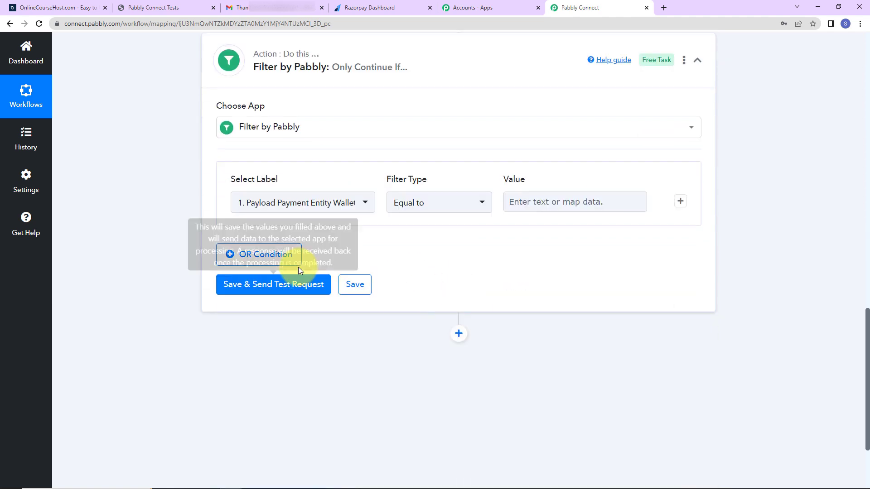
{"action": "left_click", "coordinate": [365, 204]}
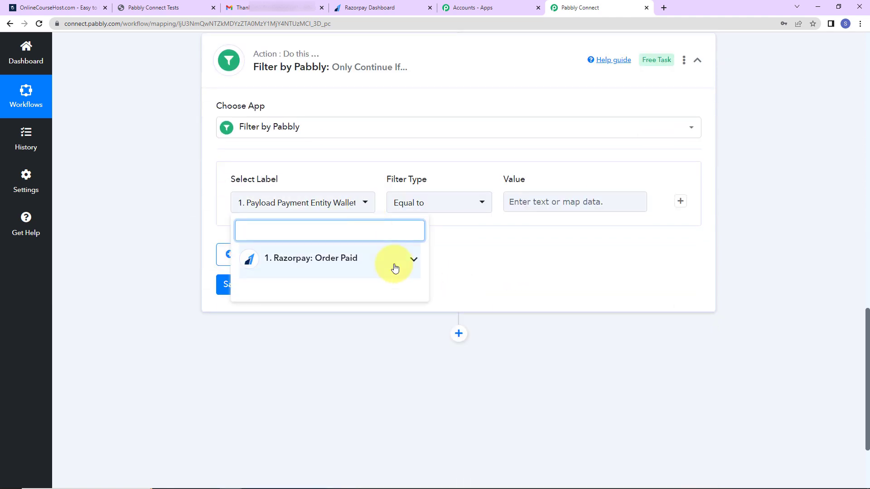
{"action": "left_click", "coordinate": [358, 263]}
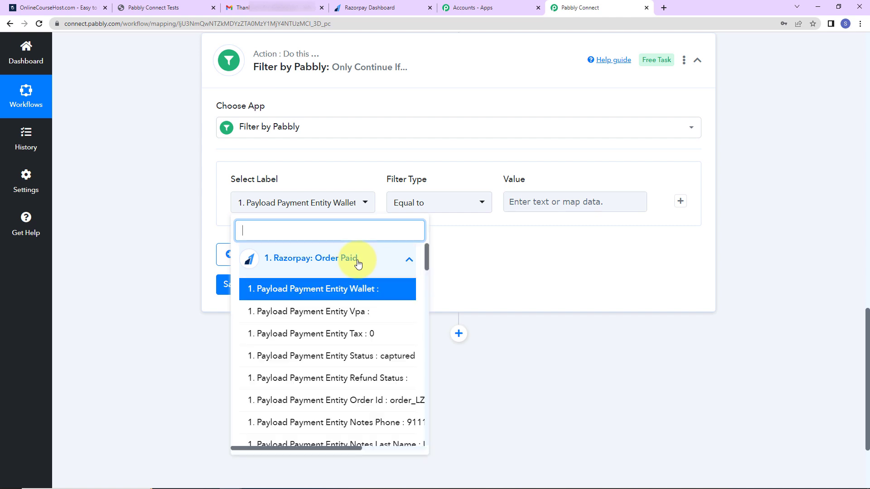
{"action": "scroll", "coordinate": [396, 398], "scroll_direction": "down", "scroll_amount": 3}
{"action": "left_click_drag", "start_coordinate": [352, 448], "coordinate": [396, 447]}
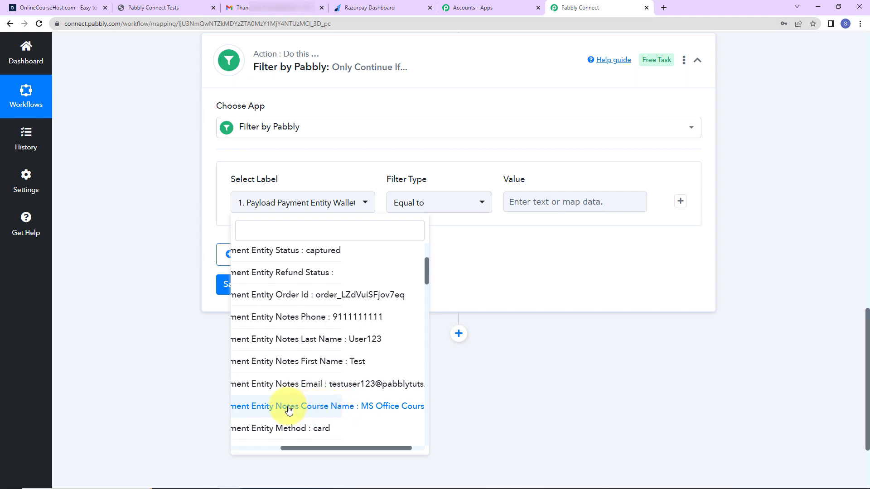
{"action": "left_click", "coordinate": [369, 407]}
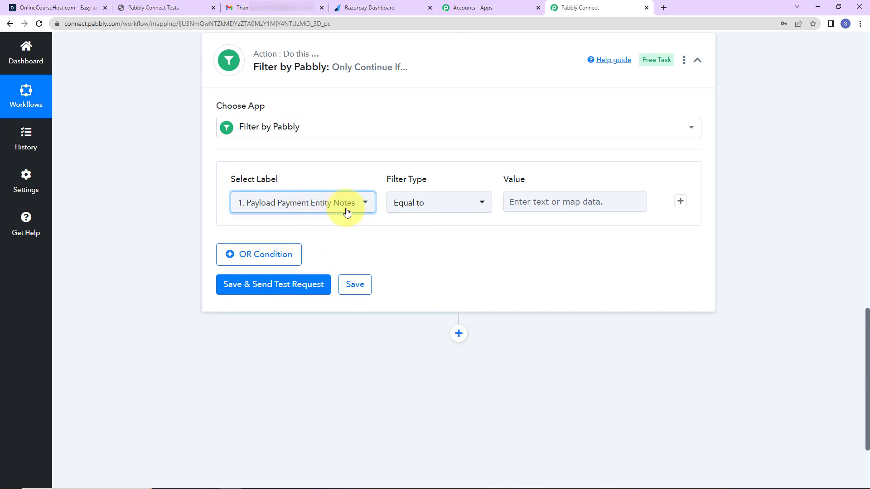
Make the filter require Equal to 'MS Office Course', then save and test it
{"action": "scroll", "coordinate": [825, 298], "scroll_direction": "up", "scroll_amount": 7}
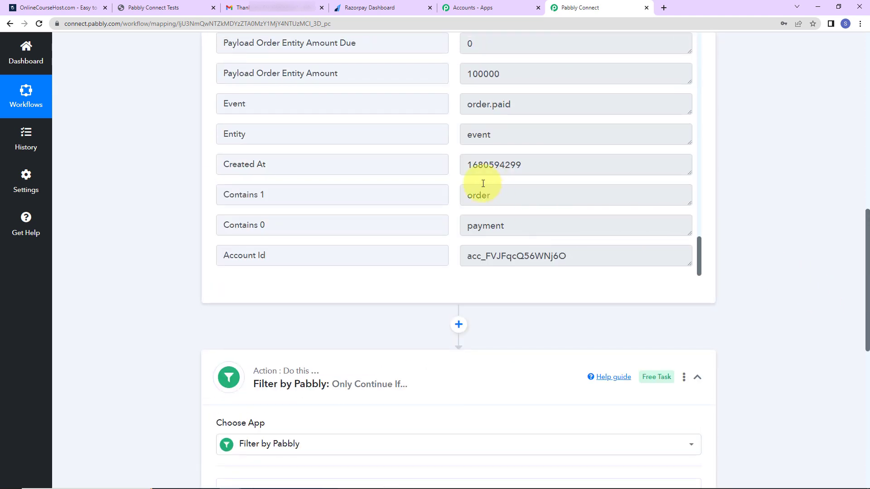
{"action": "scroll", "coordinate": [499, 184], "scroll_direction": "up", "scroll_amount": 5}
{"action": "scroll", "coordinate": [536, 188], "scroll_direction": "up", "scroll_amount": 2}
{"action": "left_click_drag", "start_coordinate": [469, 254], "coordinate": [539, 252]}
{"action": "right_click", "coordinate": [539, 252]}
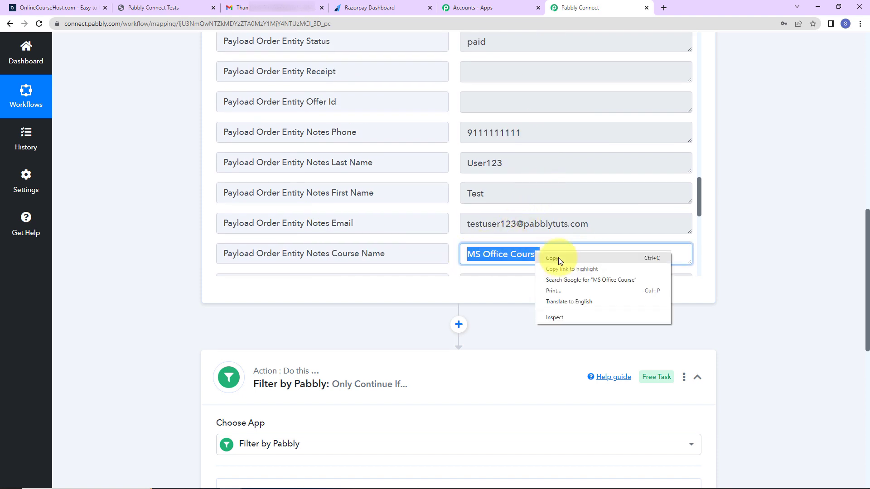
{"action": "left_click", "coordinate": [558, 257]}
{"action": "scroll", "coordinate": [787, 280], "scroll_direction": "down", "scroll_amount": 5}
{"action": "left_click", "coordinate": [609, 308]}
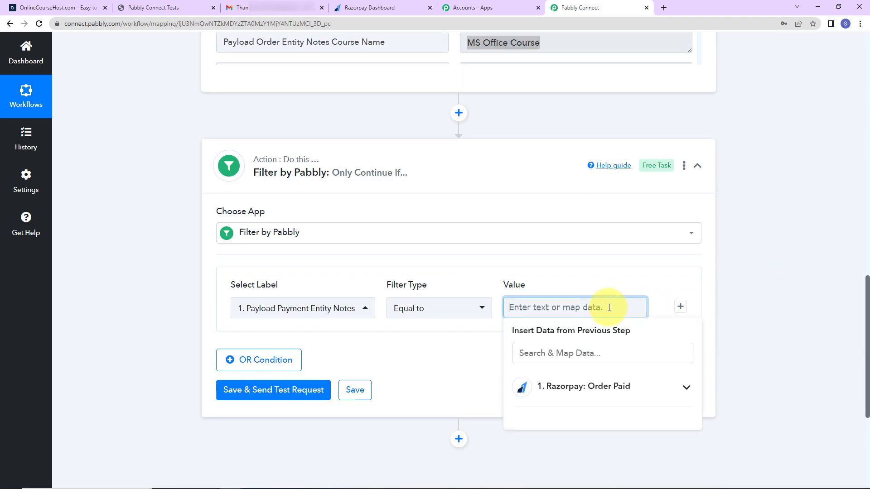
{"action": "key", "text": "ctrl+v"}
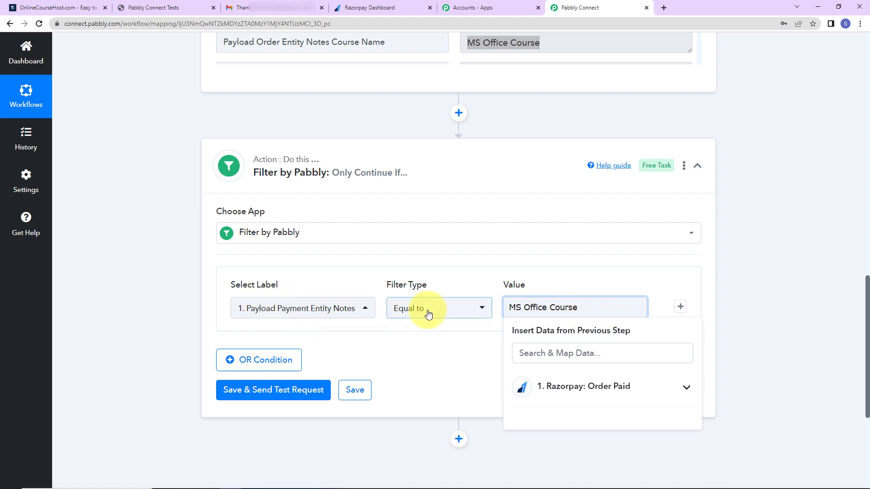
{"action": "left_click", "coordinate": [742, 299]}
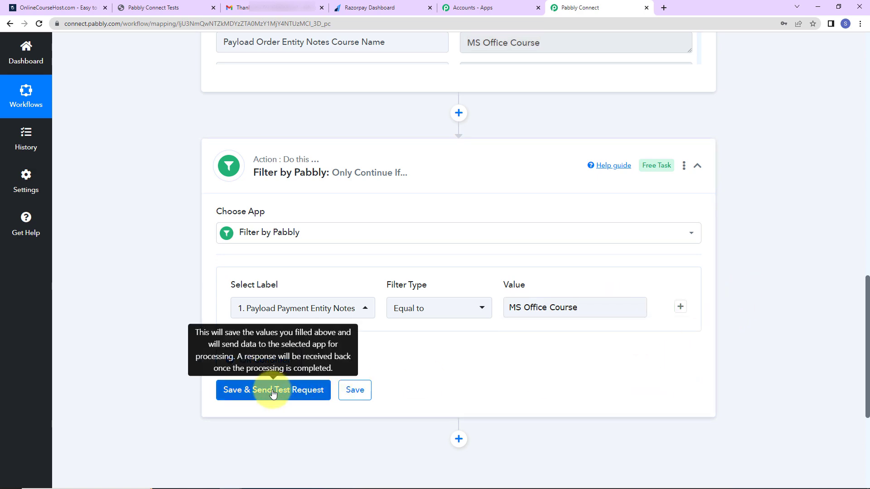
{"action": "left_click", "coordinate": [302, 389]}
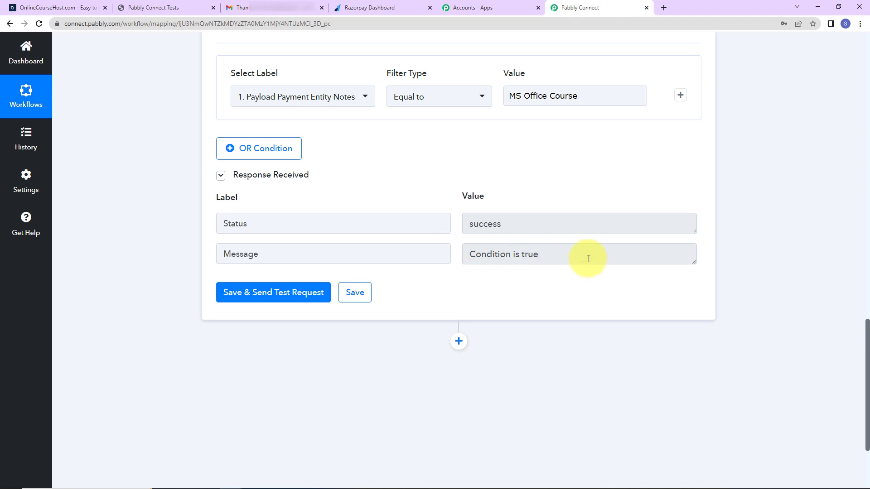
{"action": "scroll", "coordinate": [530, 248], "scroll_direction": "down", "scroll_amount": 2}
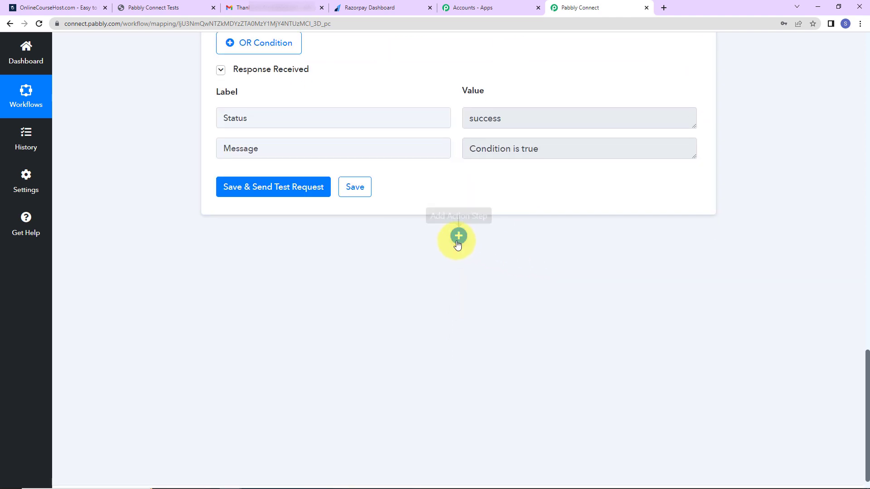
Add an OnlineCourseHost.com action step with the Enroll Student event
{"action": "left_click", "coordinate": [458, 240]}
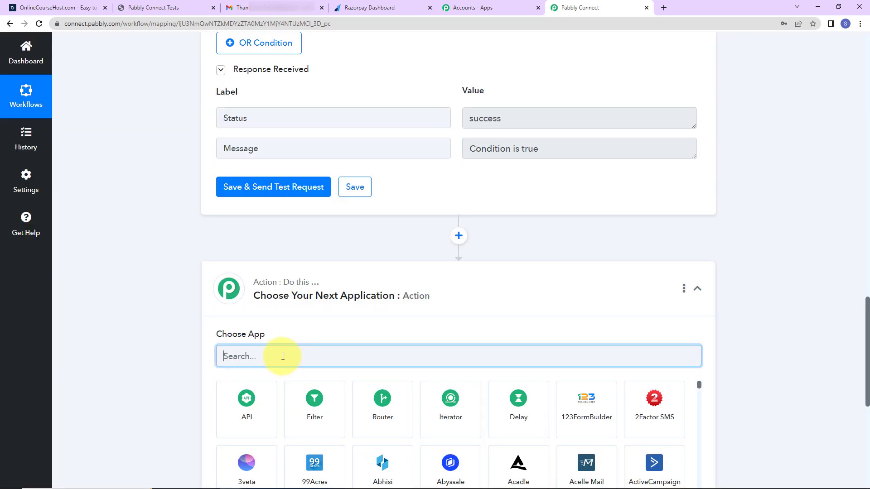
{"action": "type", "text": "online"}
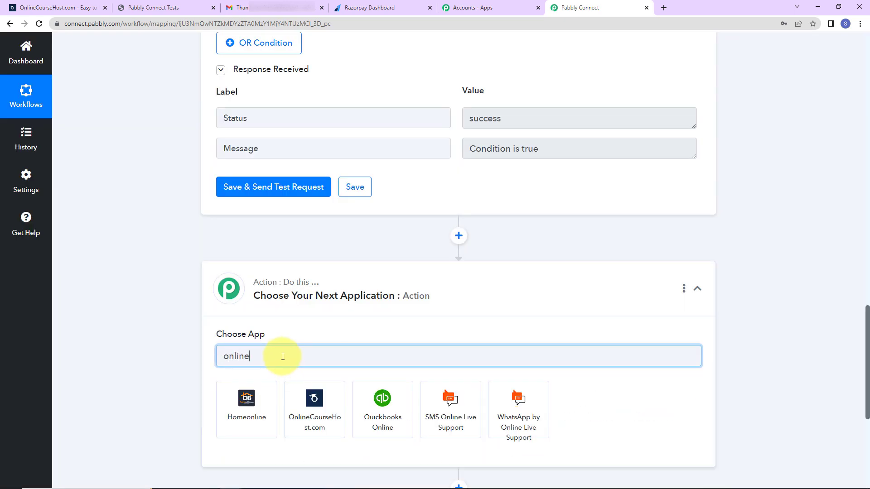
{"action": "left_click", "coordinate": [329, 419]}
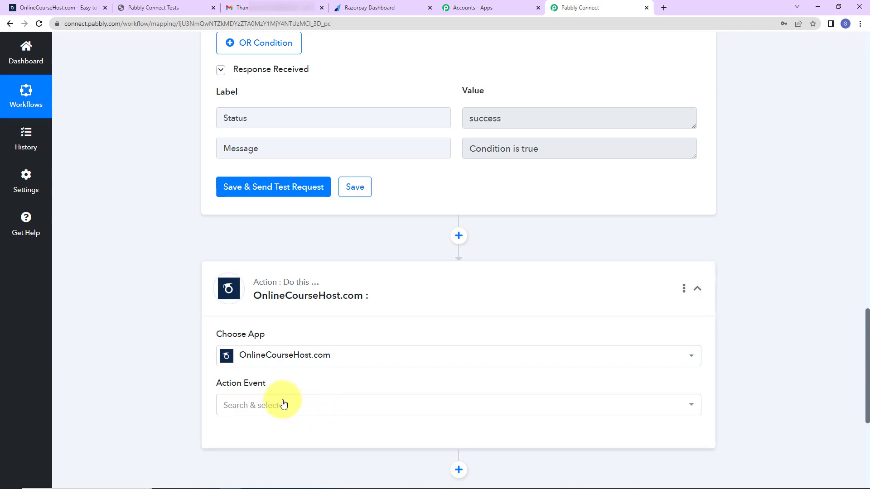
{"action": "left_click", "coordinate": [283, 404]}
{"action": "left_click", "coordinate": [274, 322]}
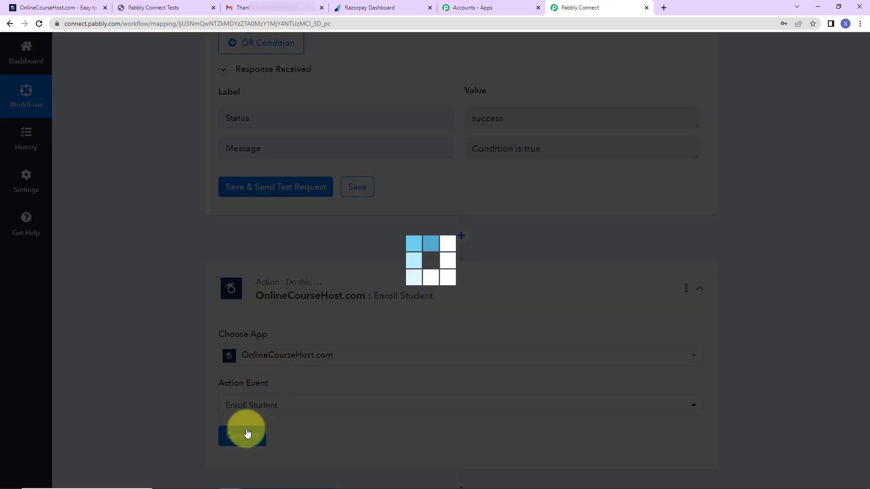
Start a new OnlineCourseHost.com account connection, OnlineCourseHost.com #4
{"action": "left_click", "coordinate": [245, 433]}
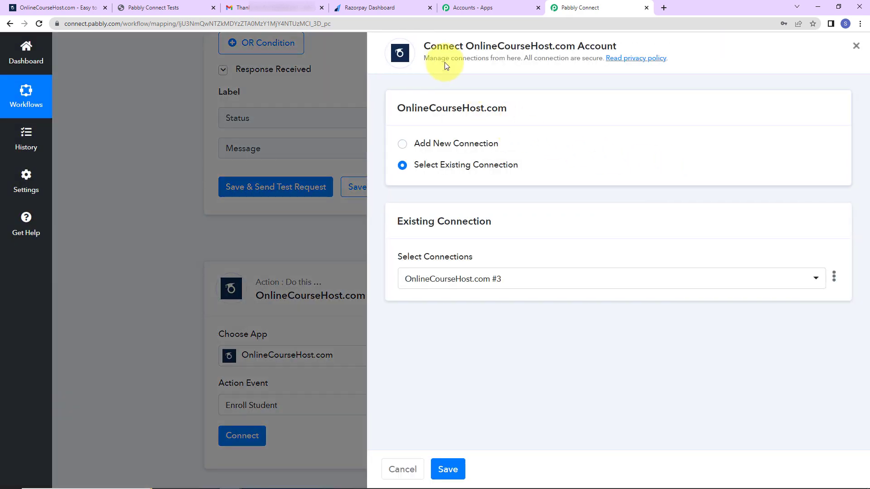
{"action": "left_click_drag", "start_coordinate": [466, 49], "coordinate": [638, 55]}
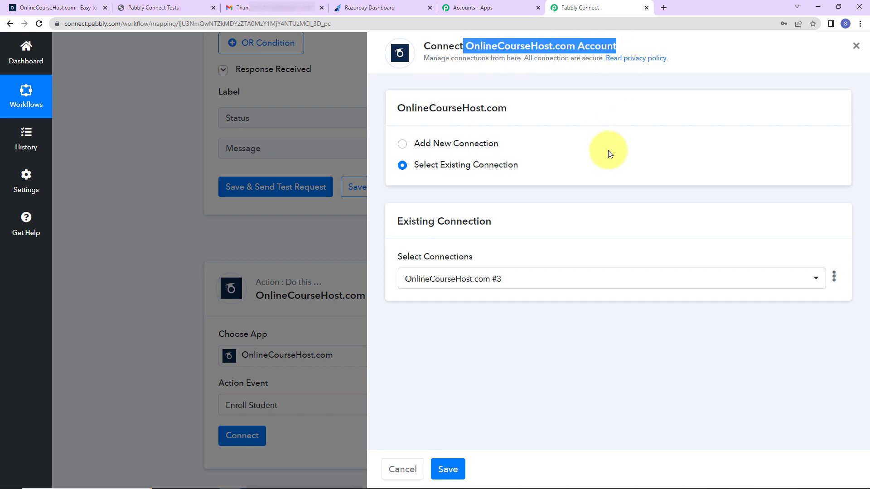
{"action": "left_click", "coordinate": [402, 143]}
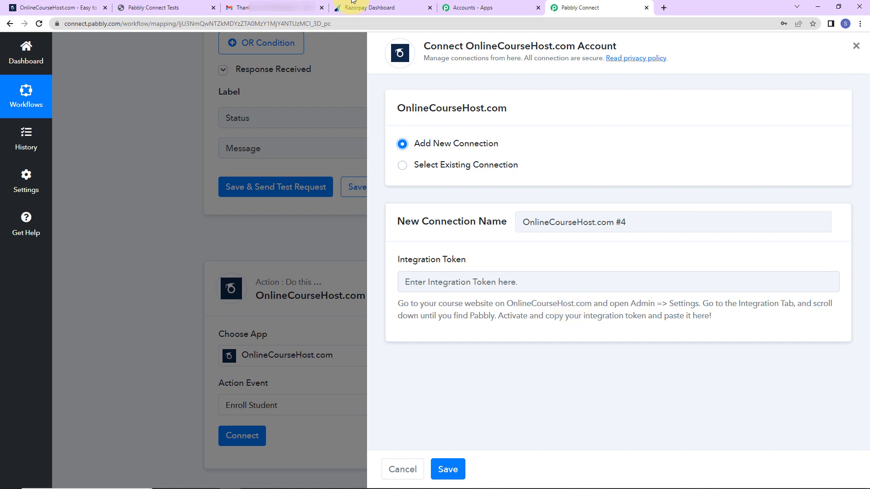
{"action": "left_click", "coordinate": [162, 8]}
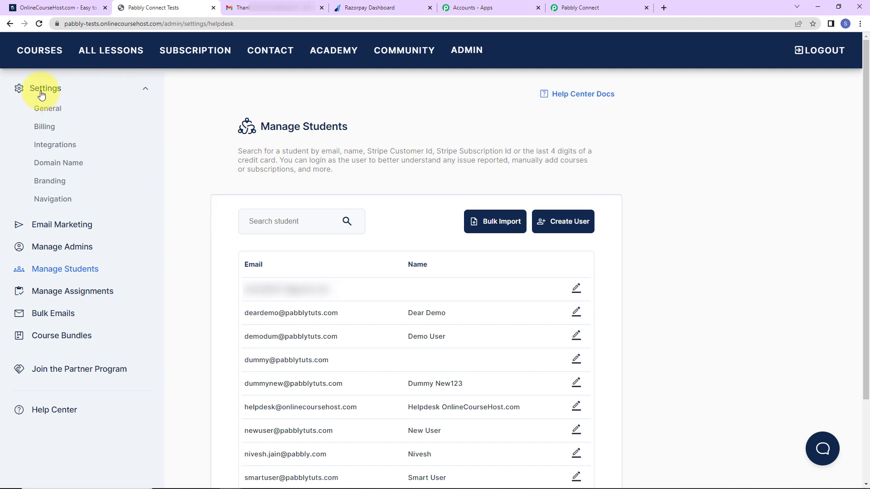
Copy the Pabbly Connect integration token from OnlineCourseHost.com's Settings > Integrations
{"action": "left_click", "coordinate": [447, 55]}
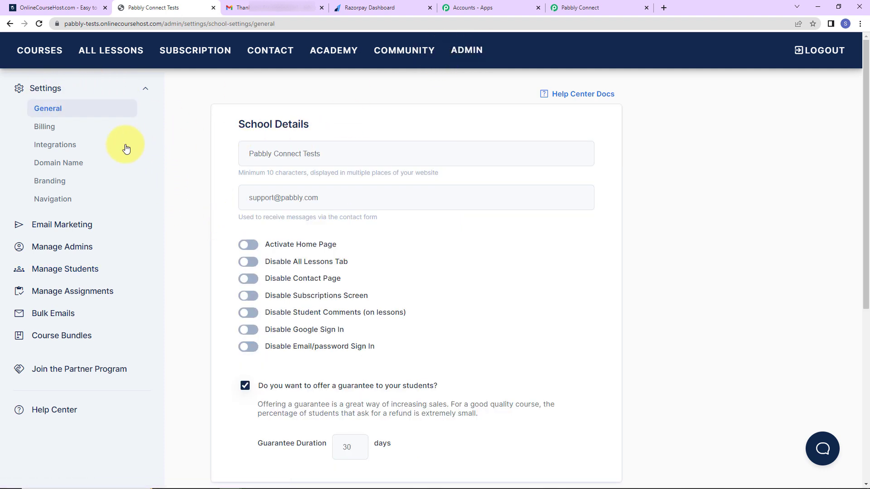
{"action": "left_click", "coordinate": [53, 146]}
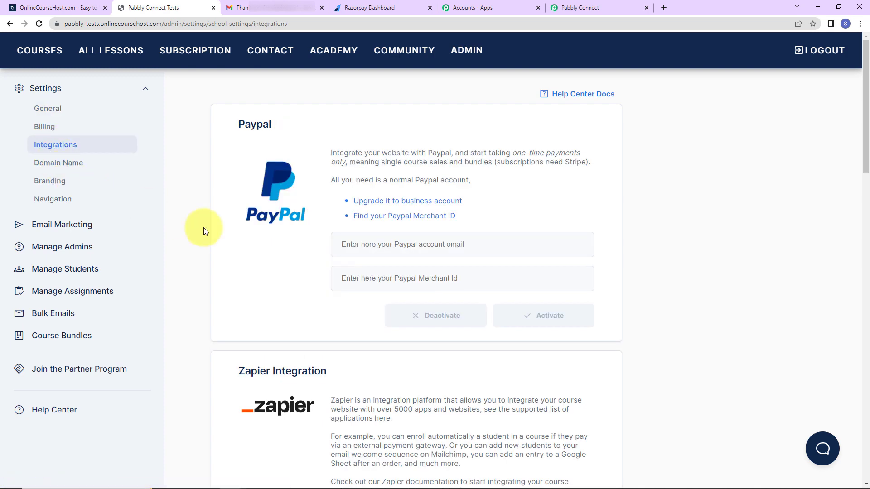
{"action": "scroll", "coordinate": [340, 253], "scroll_direction": "down", "scroll_amount": 7}
{"action": "scroll", "coordinate": [340, 252], "scroll_direction": "down", "scroll_amount": 7}
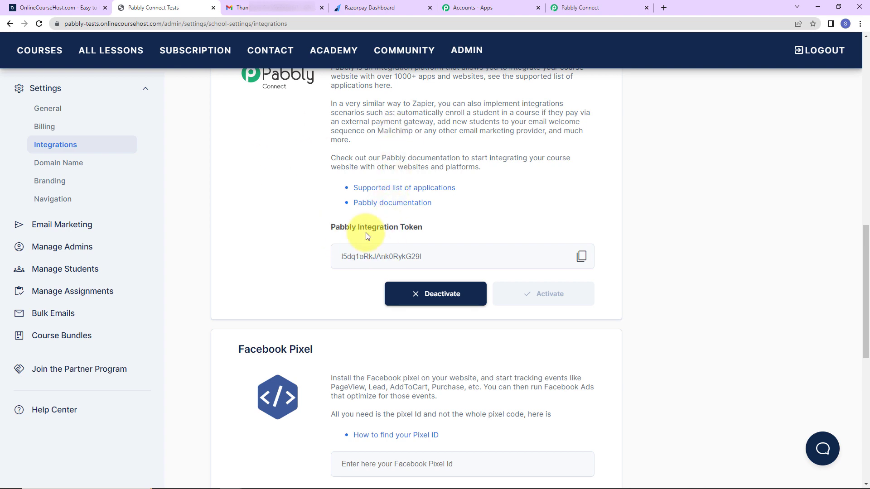
{"action": "left_click", "coordinate": [581, 258]}
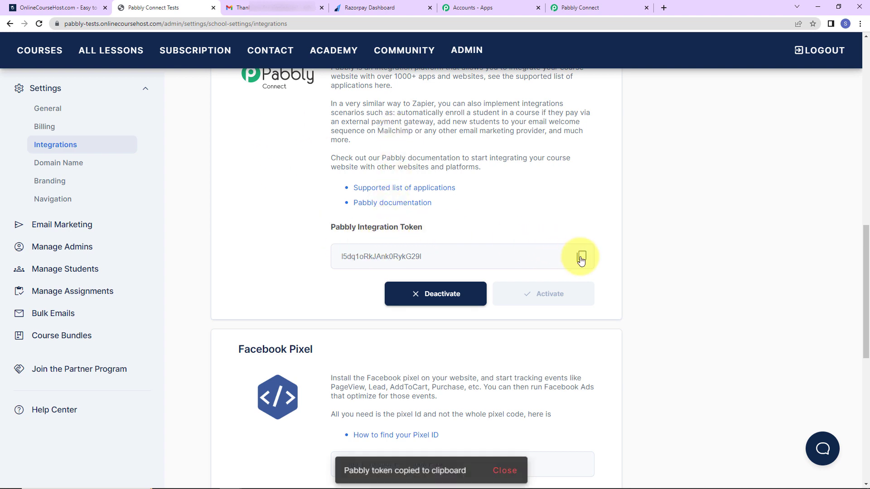
{"action": "left_click", "coordinate": [585, 8]}
Paste the integration token into the new connection and save it, revealing the Enroll Student fields
{"action": "left_click", "coordinate": [444, 282]}
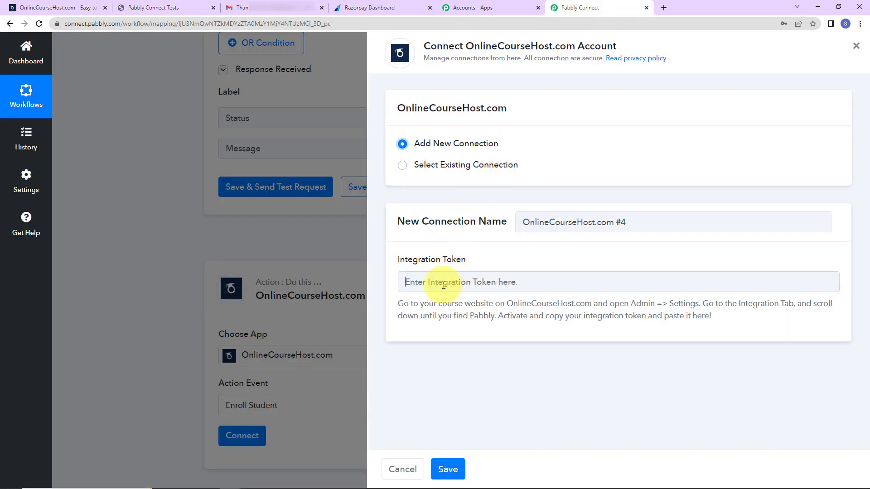
{"action": "key", "text": "ctrl+v"}
{"action": "left_click", "coordinate": [447, 468]}
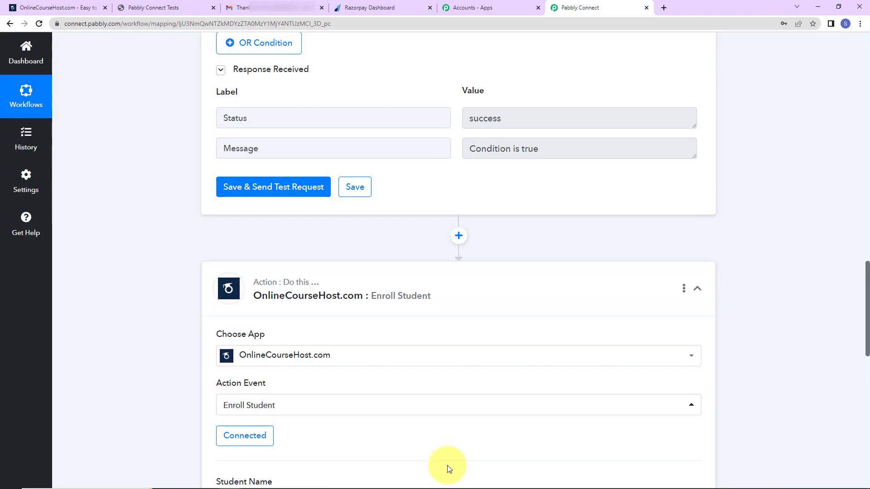
{"action": "scroll", "coordinate": [524, 320], "scroll_direction": "down", "scroll_amount": 2}
{"action": "scroll", "coordinate": [524, 323], "scroll_direction": "down", "scroll_amount": 4}
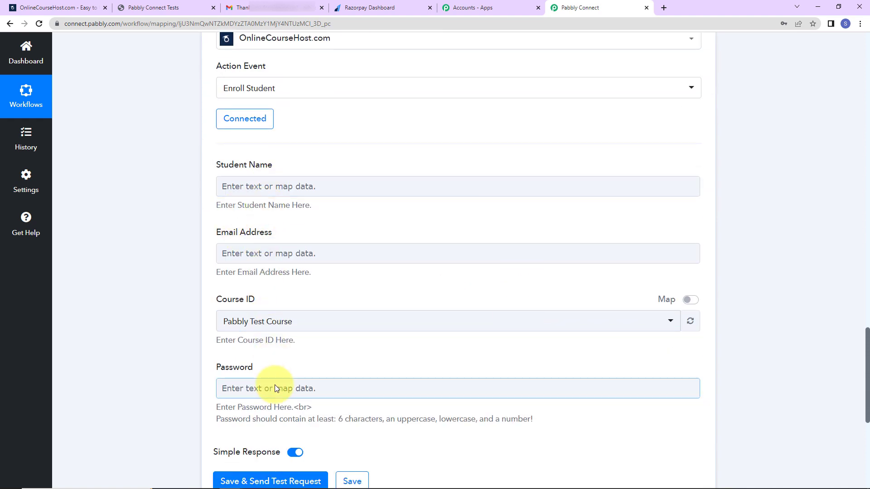
Map the Razorpay notes first name and notes last name into Student Name
{"action": "left_click", "coordinate": [268, 186]}
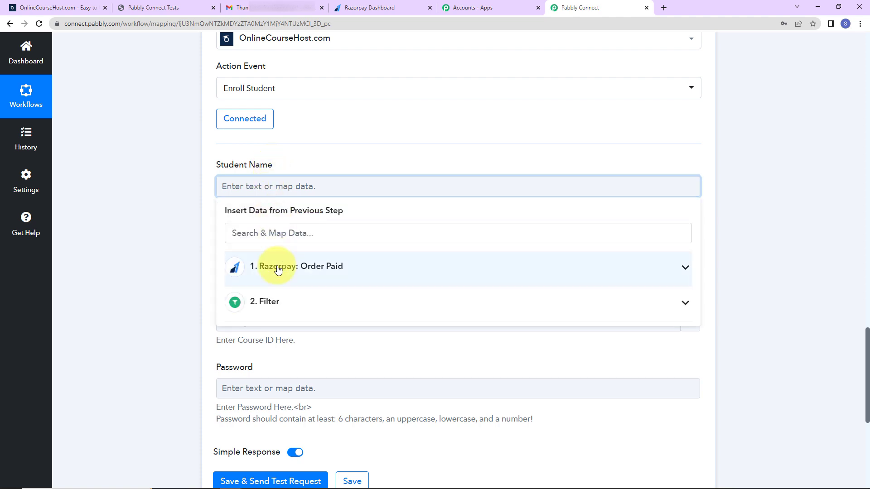
{"action": "left_click", "coordinate": [333, 269]}
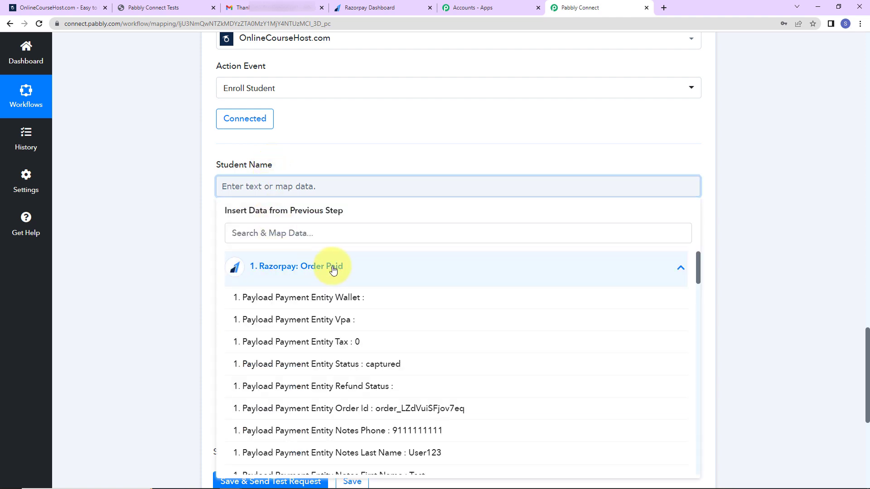
{"action": "scroll", "coordinate": [369, 364], "scroll_direction": "down", "scroll_amount": 2}
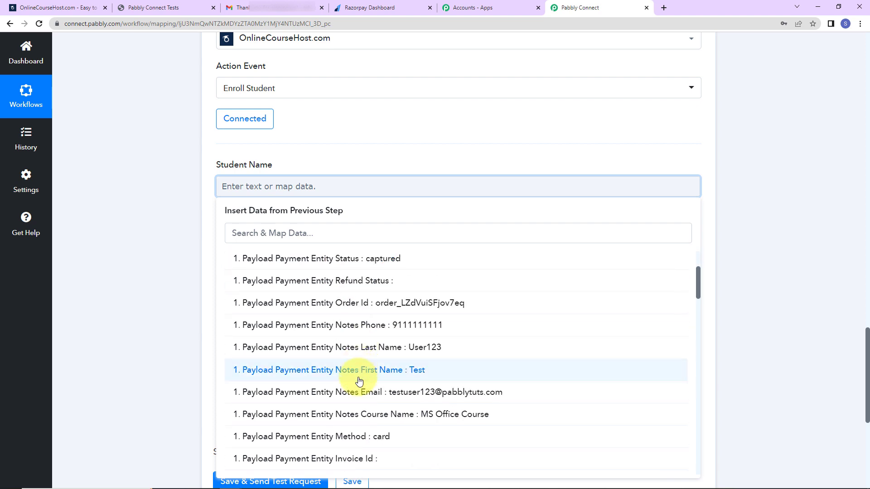
{"action": "left_click", "coordinate": [328, 370]}
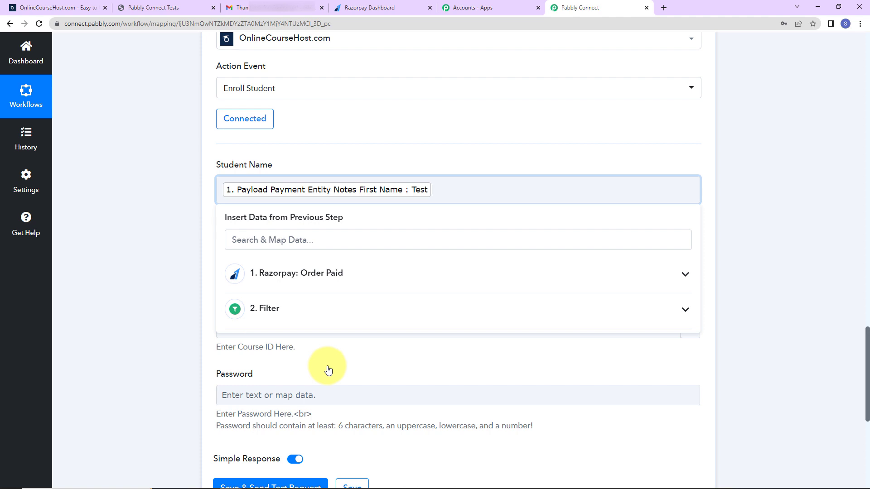
{"action": "left_click", "coordinate": [317, 273]}
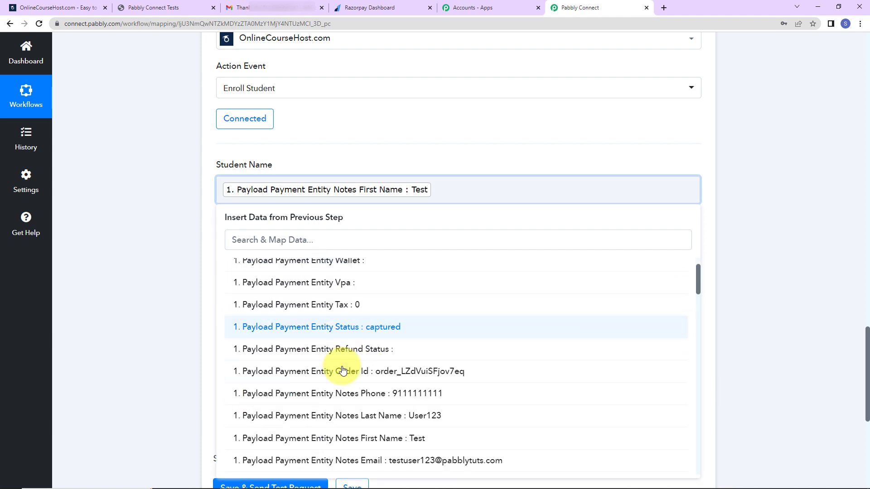
{"action": "scroll", "coordinate": [349, 362], "scroll_direction": "down", "scroll_amount": 4}
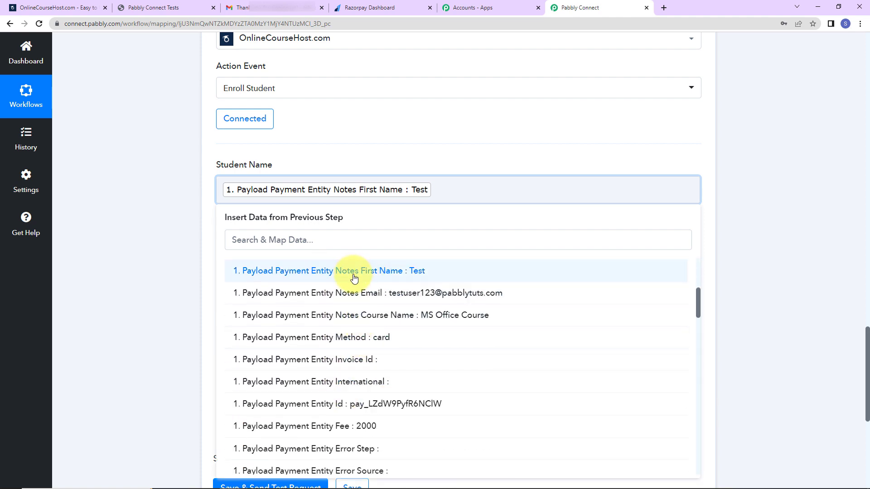
{"action": "scroll", "coordinate": [351, 290], "scroll_direction": "up", "scroll_amount": 2}
{"action": "left_click", "coordinate": [356, 355]}
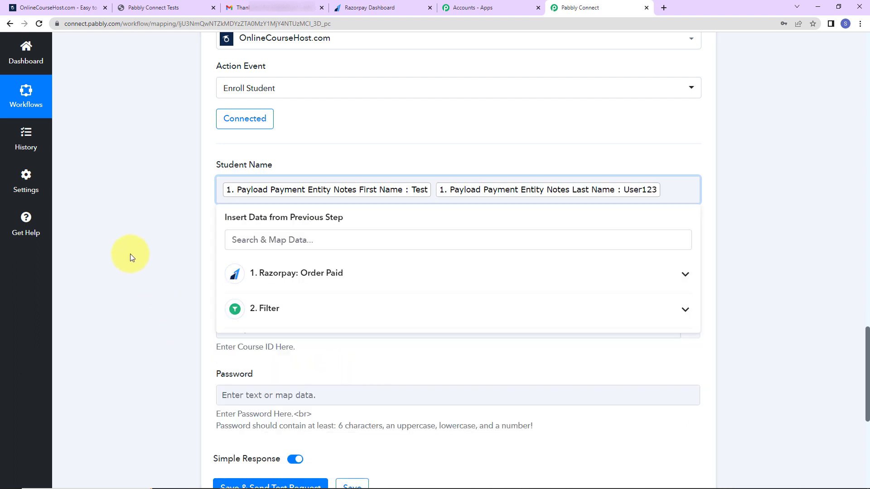
{"action": "left_click", "coordinate": [113, 247]}
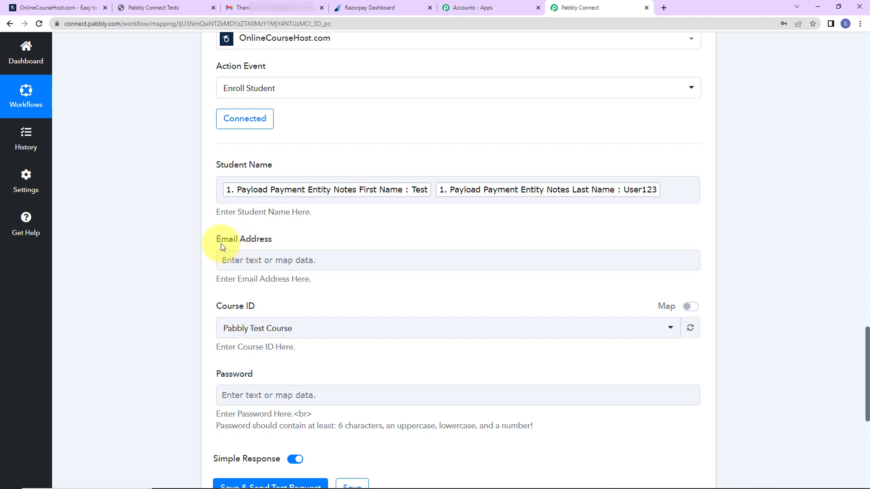
Map the Razorpay notes email into the Email Address field
{"action": "left_click", "coordinate": [276, 258]}
{"action": "left_click", "coordinate": [286, 343]}
{"action": "scroll", "coordinate": [399, 437], "scroll_direction": "down", "scroll_amount": 2}
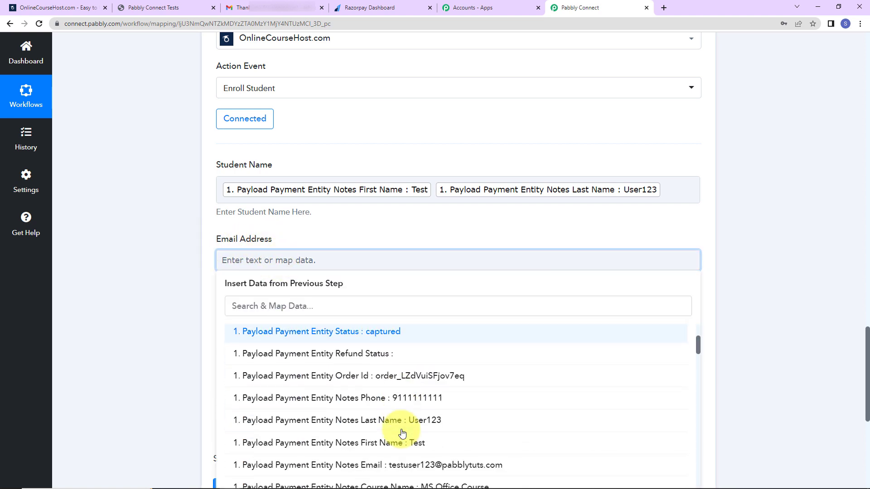
{"action": "left_click", "coordinate": [388, 473]}
{"action": "left_click", "coordinate": [156, 311]}
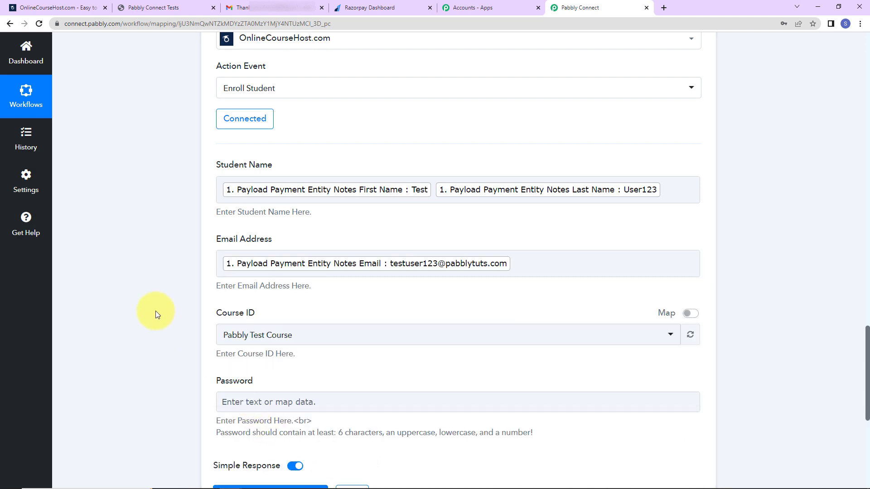
{"action": "scroll", "coordinate": [155, 311], "scroll_direction": "down", "scroll_amount": 2}
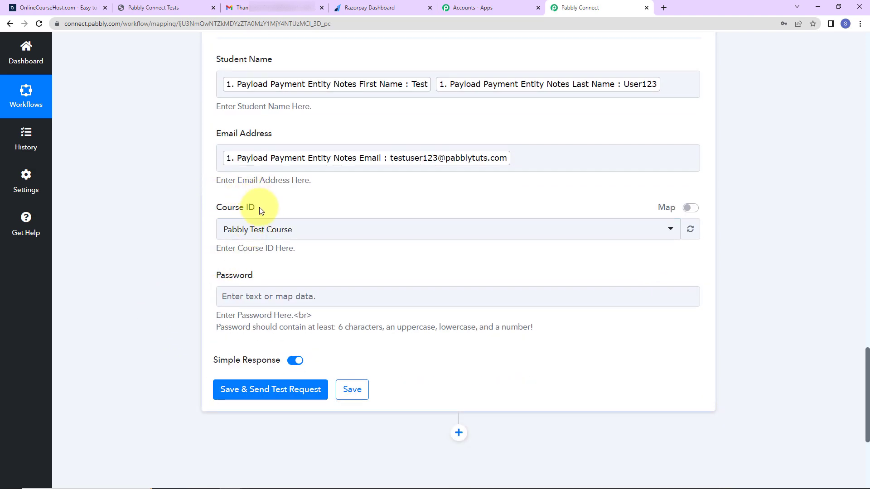
Check that the course site's All Courses list shows only Pabbly Test Course, then return to Pabbly Connect
{"action": "left_click", "coordinate": [155, 9]}
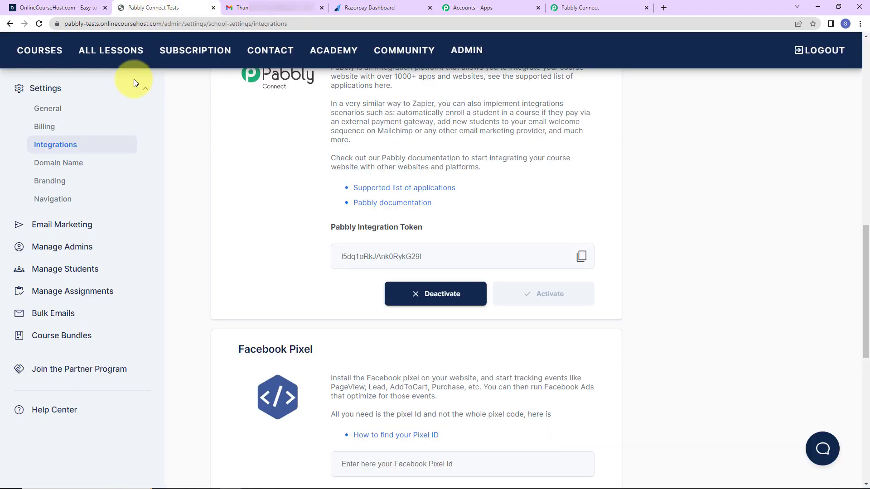
{"action": "left_click", "coordinate": [42, 63]}
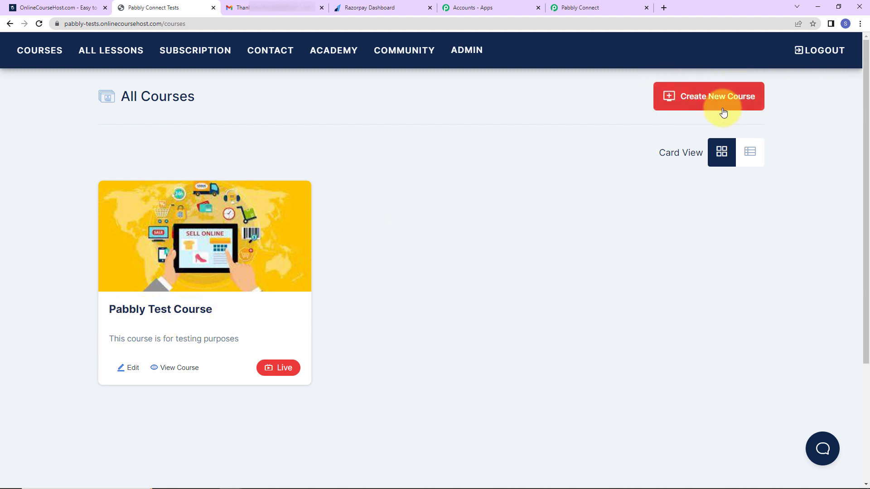
{"action": "left_click", "coordinate": [584, 10]}
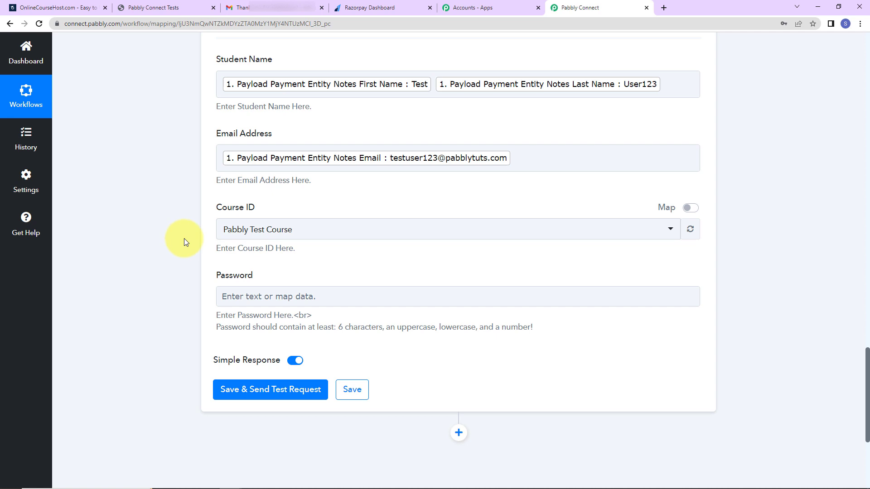
Keep Course ID as Pabbly Test Course and start the password with the prefix 'Pc'
{"action": "left_click", "coordinate": [673, 231]}
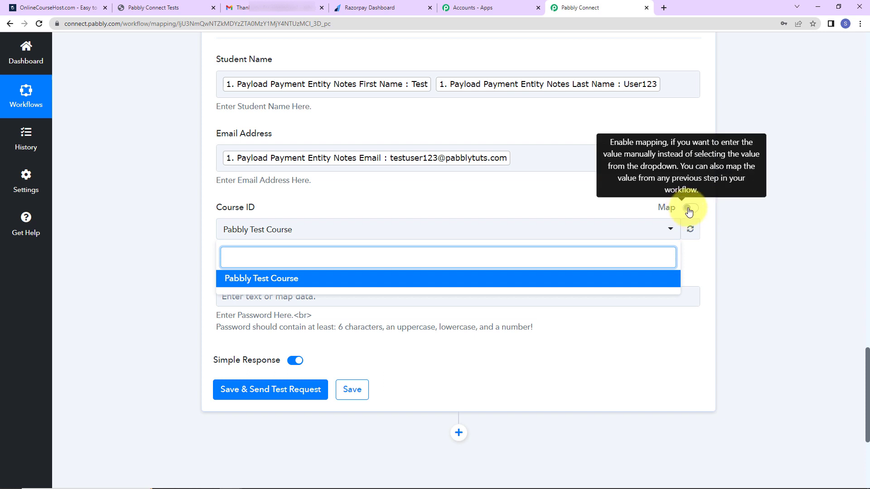
{"action": "left_click", "coordinate": [163, 227]}
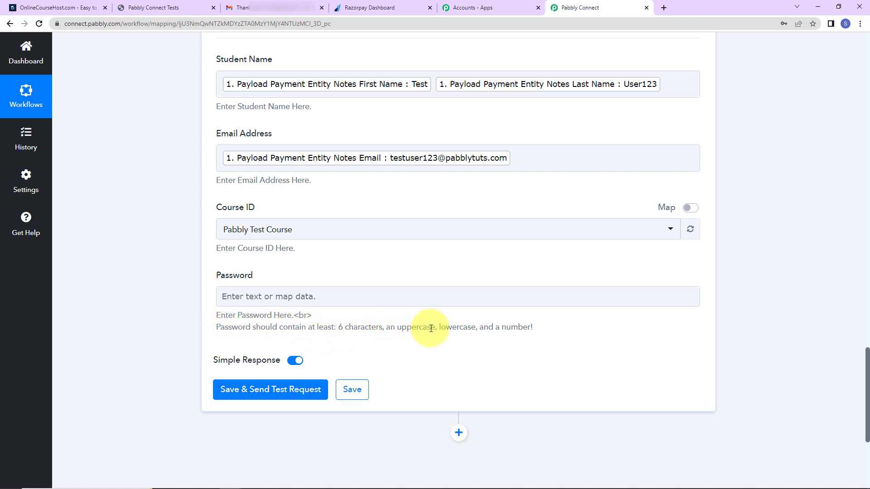
{"action": "left_click", "coordinate": [308, 298]}
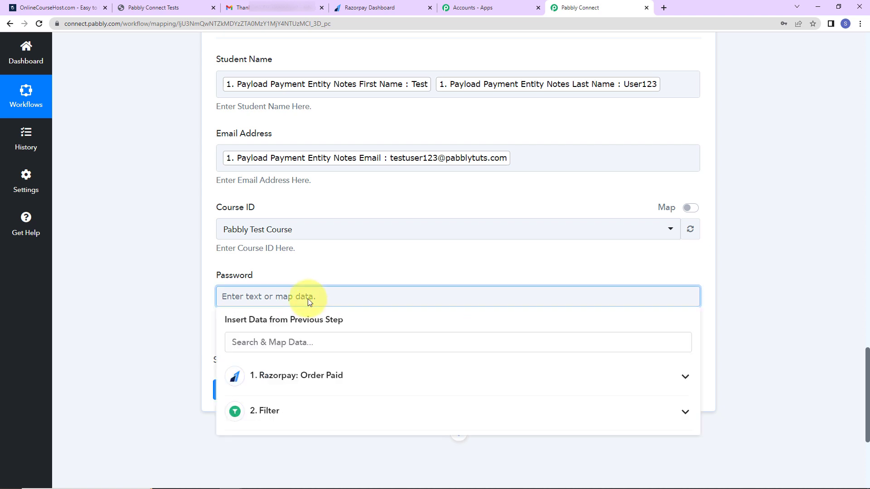
{"action": "type", "text": "Pc"}
Append the Razorpay payment Order Id to the password, then save and send a test request
{"action": "left_click", "coordinate": [317, 380]}
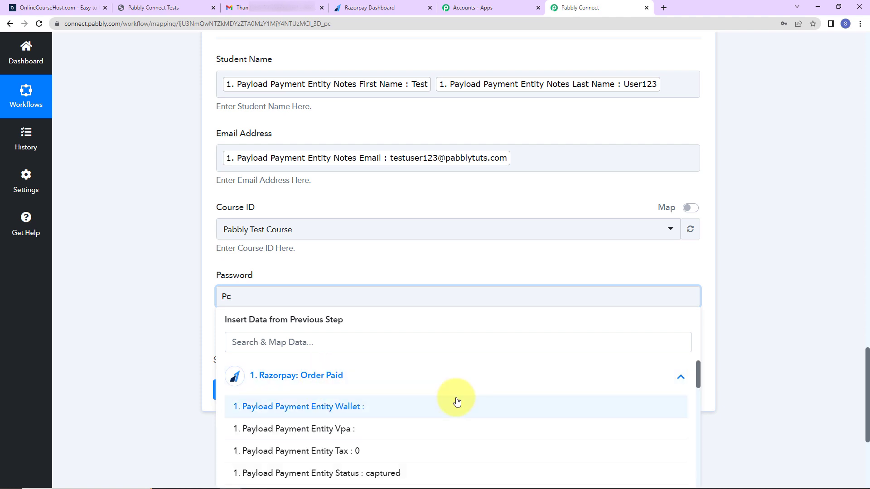
{"action": "scroll", "coordinate": [456, 400], "scroll_direction": "down", "scroll_amount": 3}
{"action": "scroll", "coordinate": [785, 368], "scroll_direction": "down", "scroll_amount": 2}
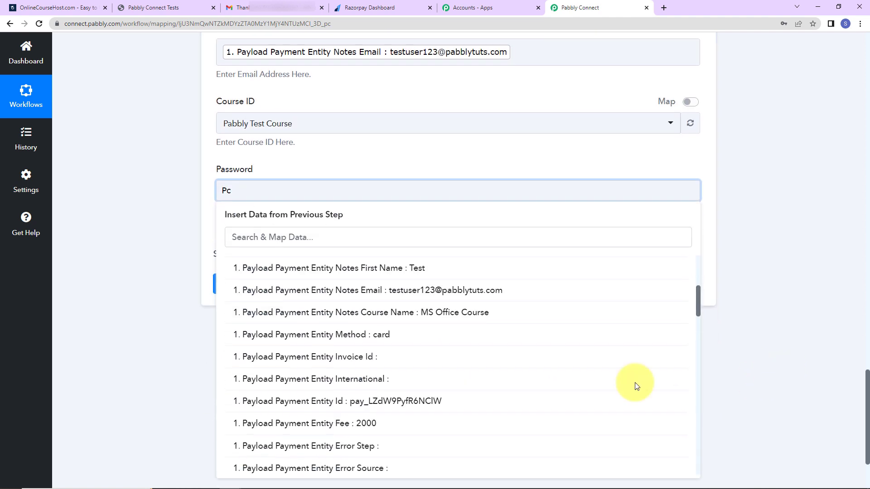
{"action": "left_click", "coordinate": [333, 235]}
{"action": "type", "text": "id"}
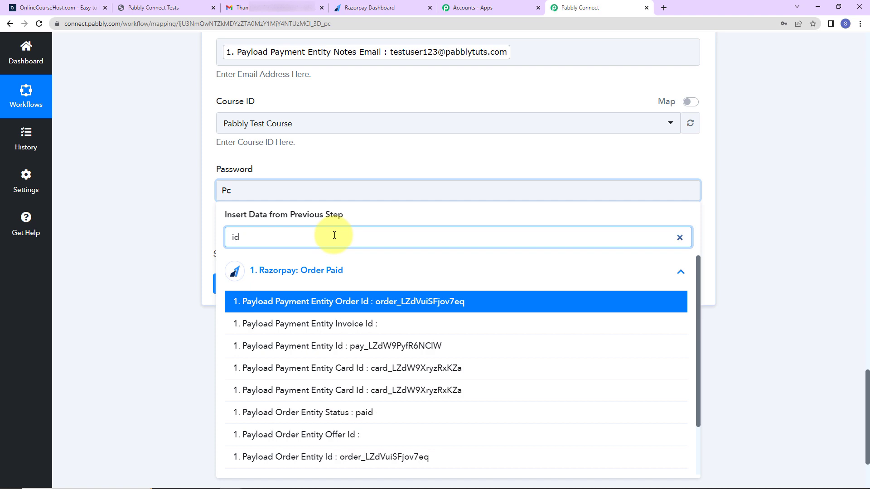
{"action": "left_click", "coordinate": [355, 302]}
{"action": "left_click", "coordinate": [298, 415]}
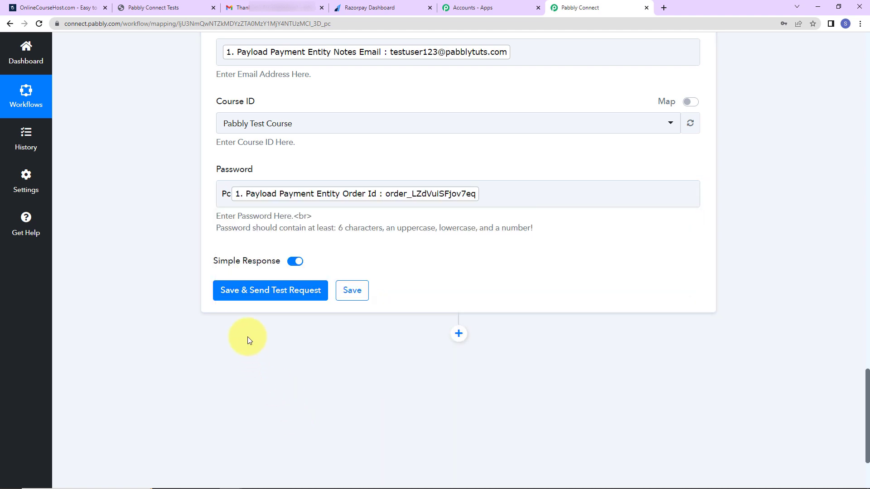
{"action": "left_click", "coordinate": [248, 293]}
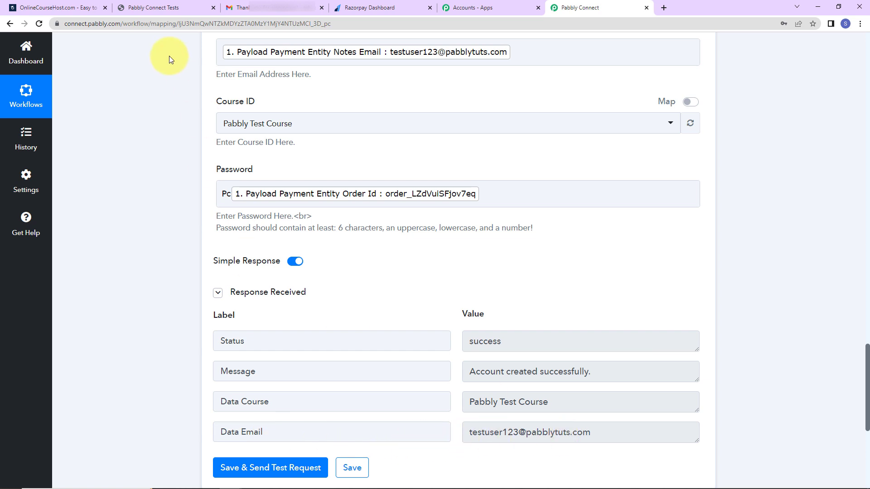
Open the course site's Manage Students list and compare the new account with Pabbly's test response
{"action": "left_click", "coordinate": [160, 6]}
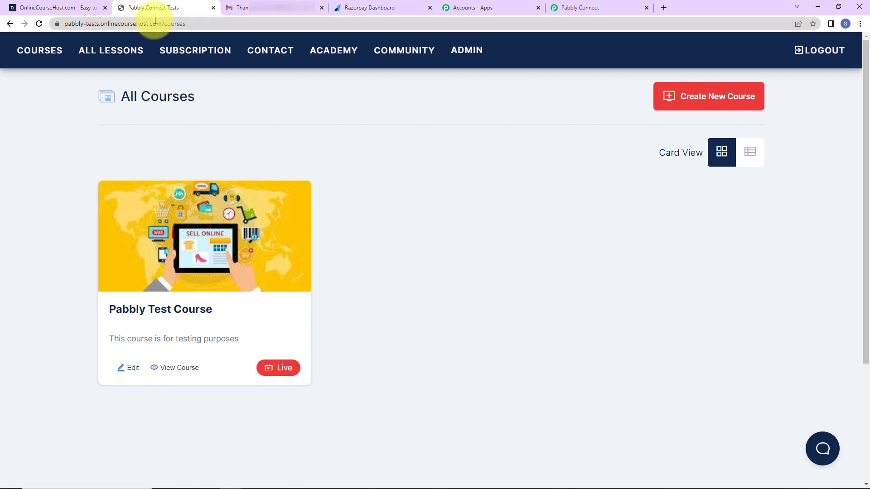
{"action": "left_click", "coordinate": [458, 54]}
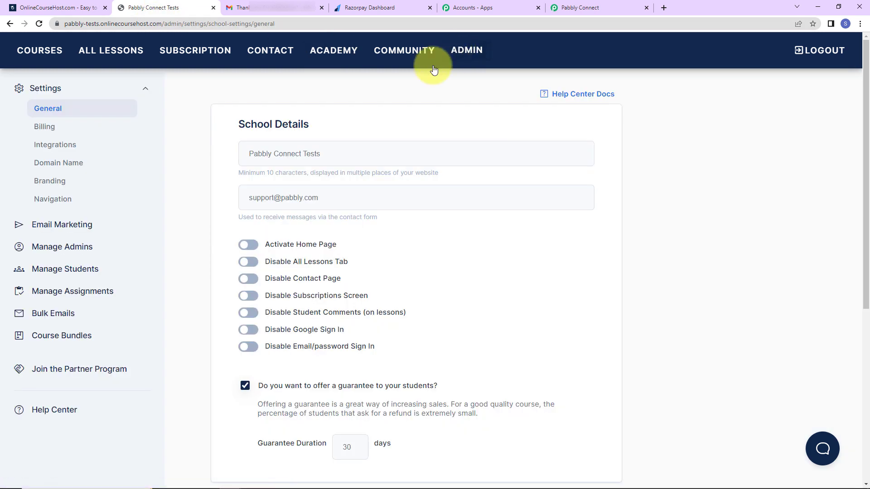
{"action": "left_click", "coordinate": [47, 281]}
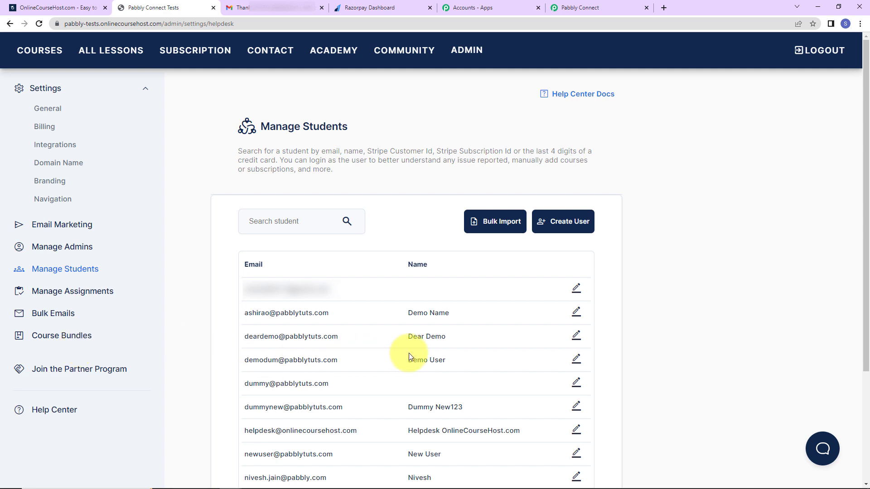
{"action": "scroll", "coordinate": [409, 353], "scroll_direction": "down", "scroll_amount": 2}
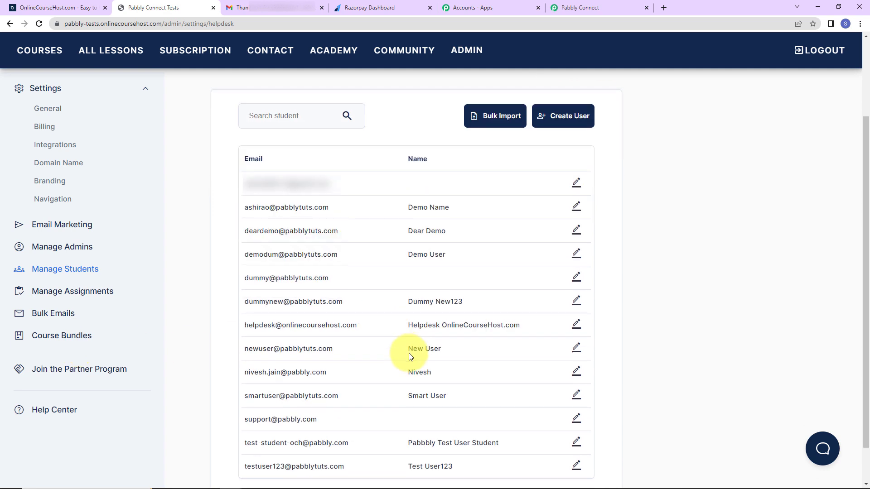
{"action": "scroll", "coordinate": [388, 438], "scroll_direction": "down", "scroll_amount": 1}
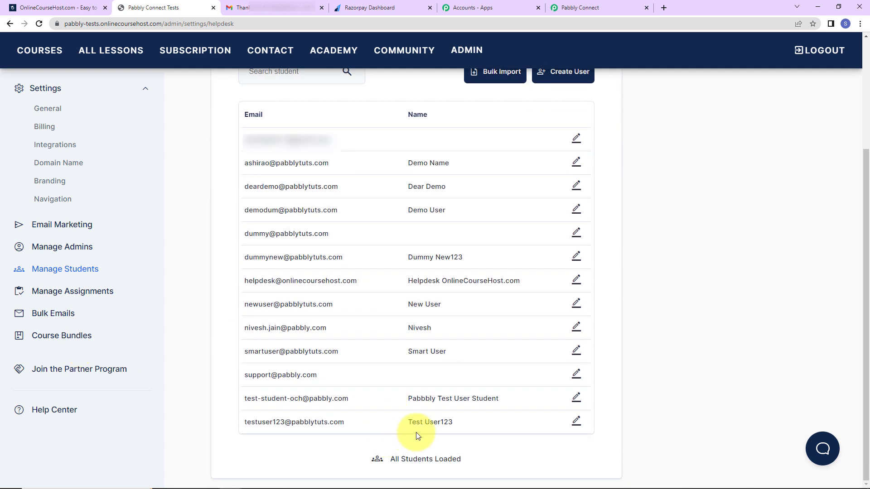
{"action": "left_click", "coordinate": [602, 9]}
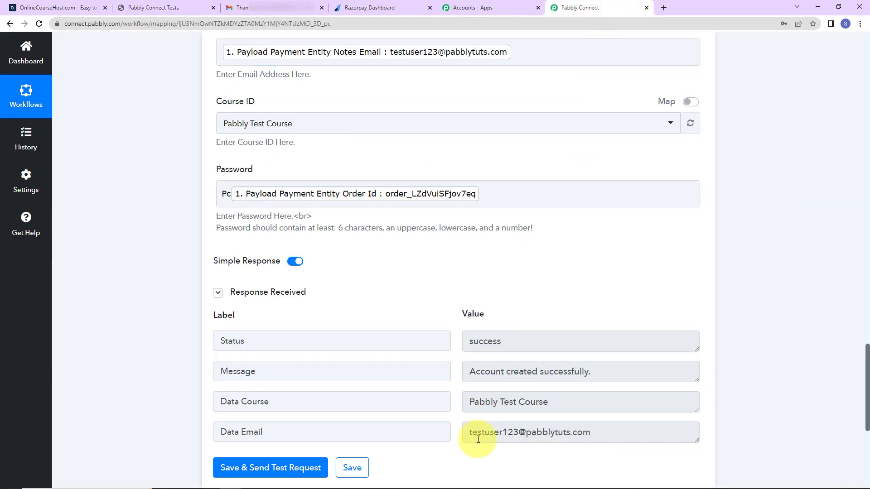
{"action": "left_click", "coordinate": [145, 7]}
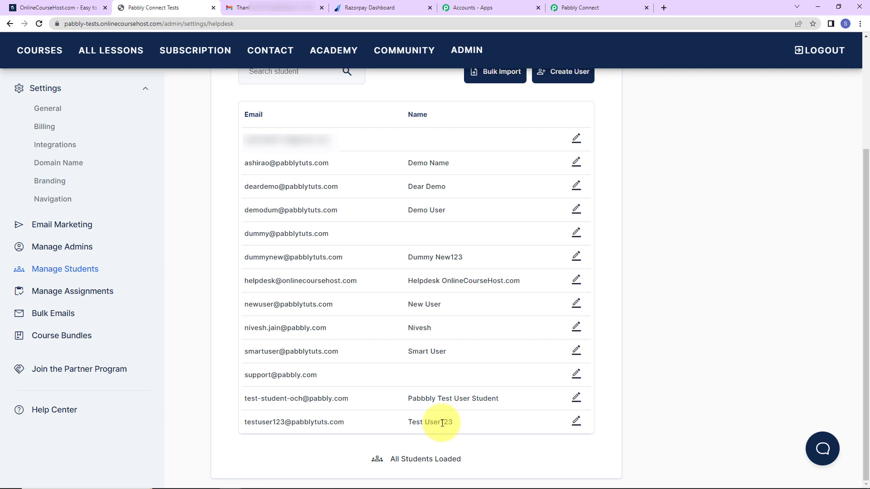
{"action": "left_click", "coordinate": [279, 11]}
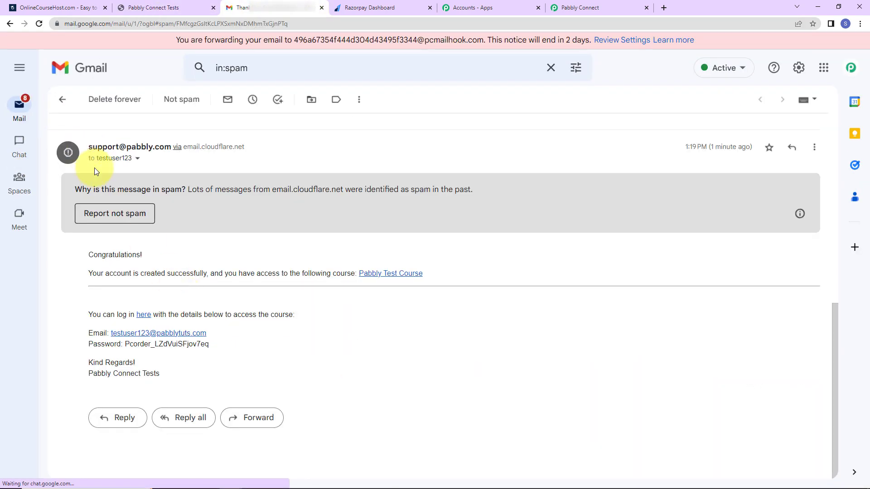
Review the recipient of the account-created email in Gmail, then return to Razorpay Payment Pages
{"action": "left_click_drag", "start_coordinate": [96, 160], "coordinate": [129, 162]}
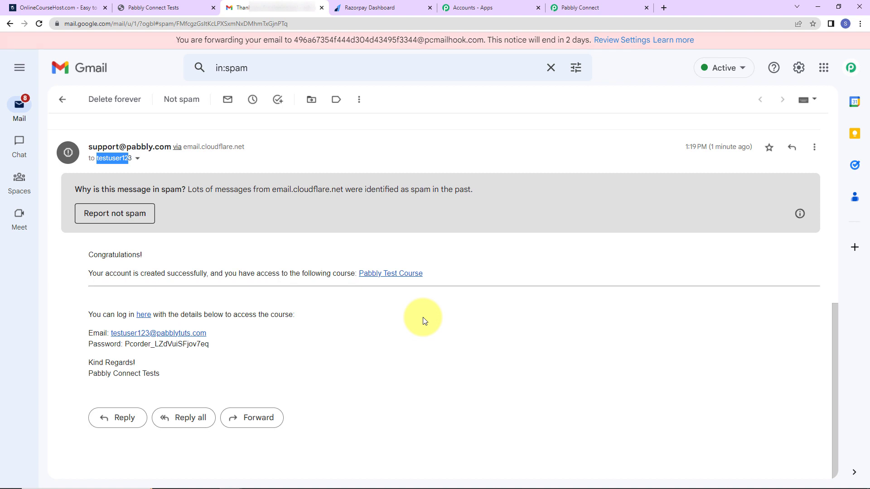
{"action": "left_click", "coordinate": [365, 10]}
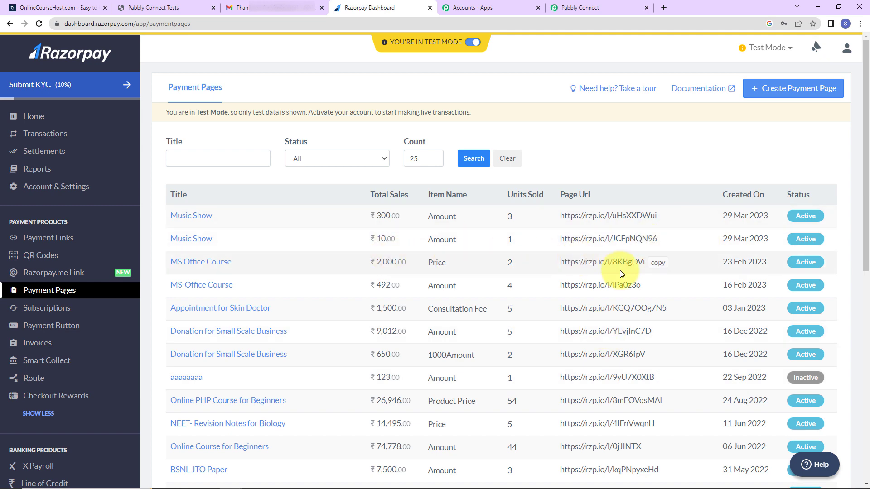
Open the copied MS Office Course payment page link in an Incognito window and select MS Office Course
{"action": "left_click", "coordinate": [662, 267]}
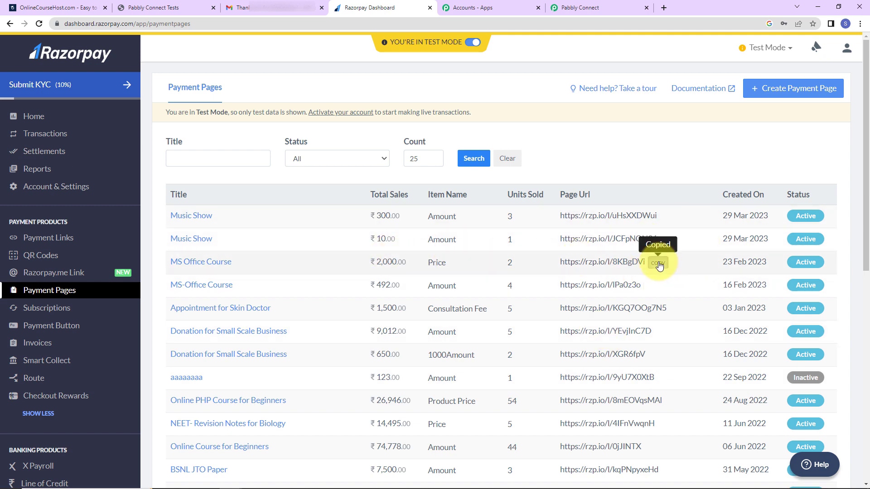
{"action": "left_click", "coordinate": [860, 24]}
{"action": "left_click", "coordinate": [784, 57]}
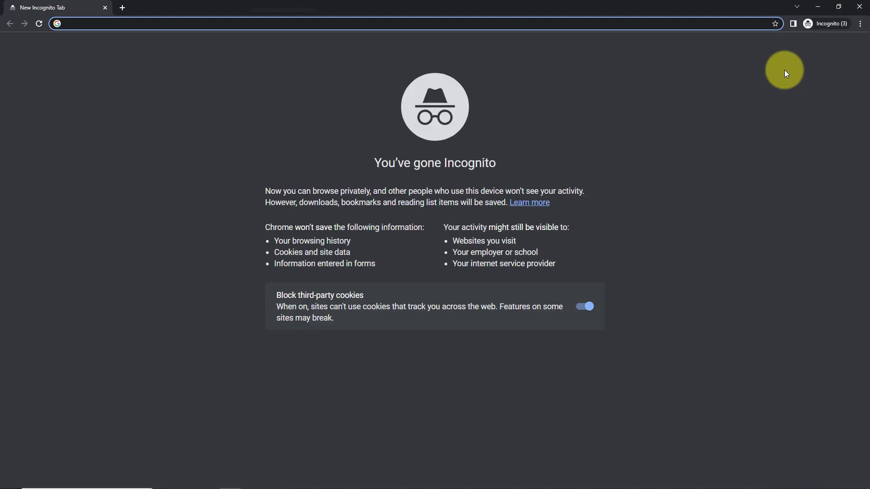
{"action": "key", "text": "ctrl+v"}
{"action": "key", "text": "Return"}
{"action": "left_click", "coordinate": [606, 214]}
{"action": "left_click", "coordinate": [603, 236]}
Fill in the test buyer's first name, last name, email and phone, then proceed to pay ₹1,000
{"action": "left_click", "coordinate": [576, 247]}
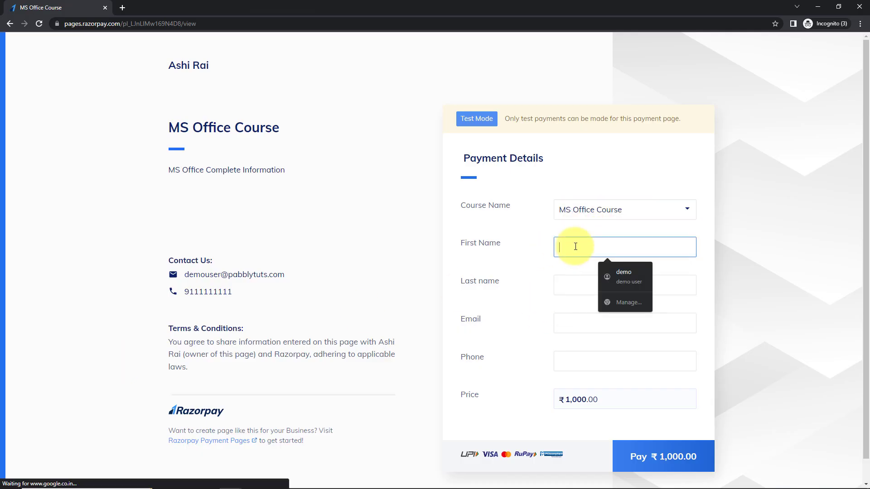
{"action": "type", "text": "Testing123"}
{"action": "left_click", "coordinate": [595, 282]}
{"action": "type", "text": "New"}
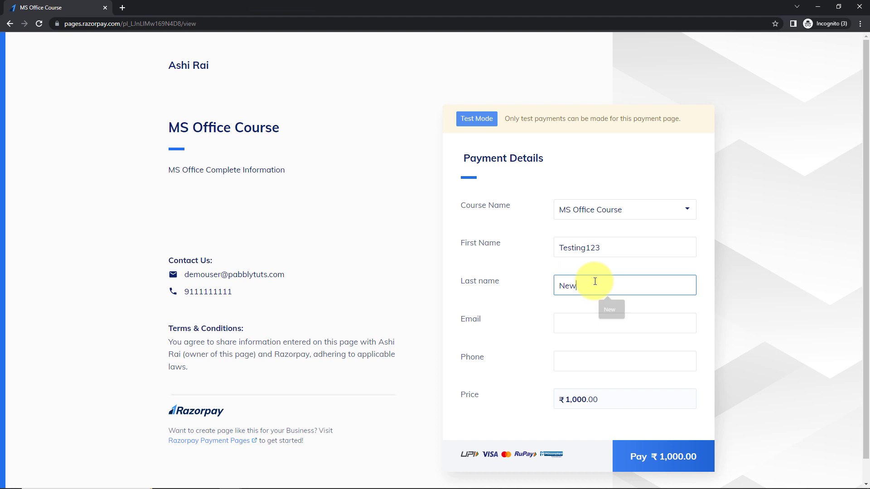
{"action": "left_click", "coordinate": [579, 332]}
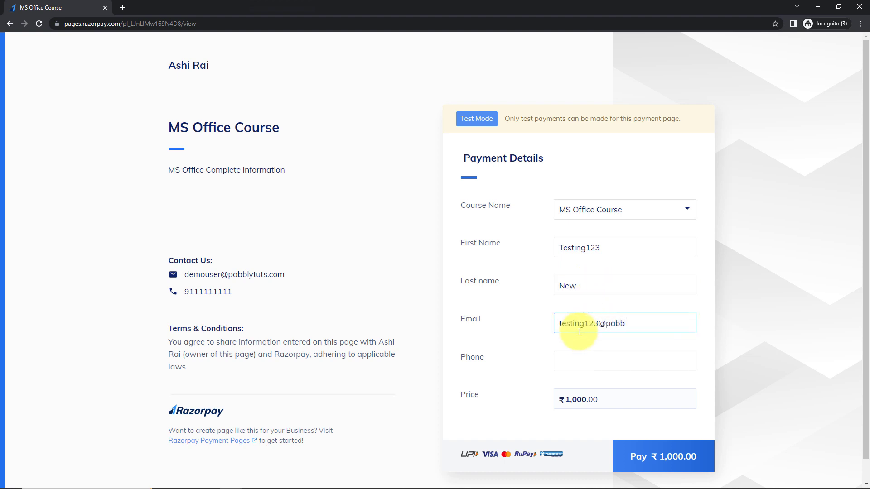
{"action": "left_click", "coordinate": [569, 361]}
{"action": "left_click", "coordinate": [604, 387]}
{"action": "left_click", "coordinate": [565, 363]}
{"action": "key", "text": "BackSpace"}
{"action": "left_click", "coordinate": [646, 461]}
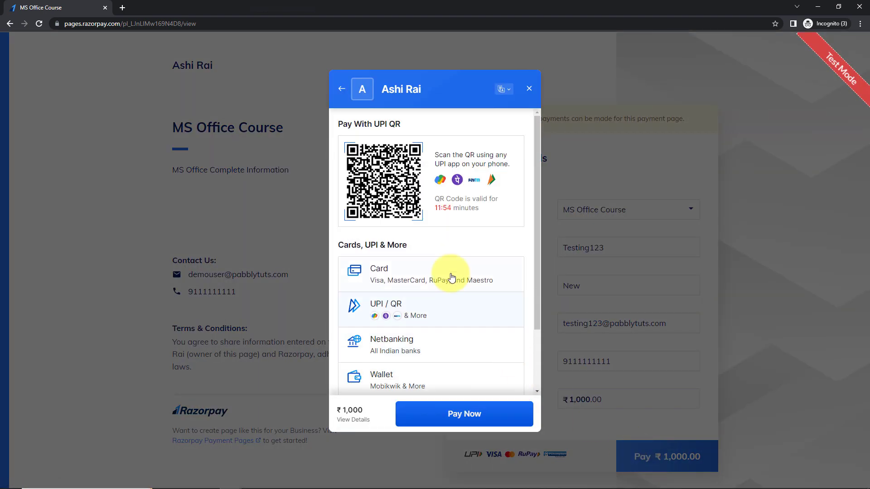
Pay ₹1,000 with the autofilled test card without saving it, mark it successful, and minimize Incognito
{"action": "left_click", "coordinate": [451, 277]}
{"action": "left_click", "coordinate": [384, 157]}
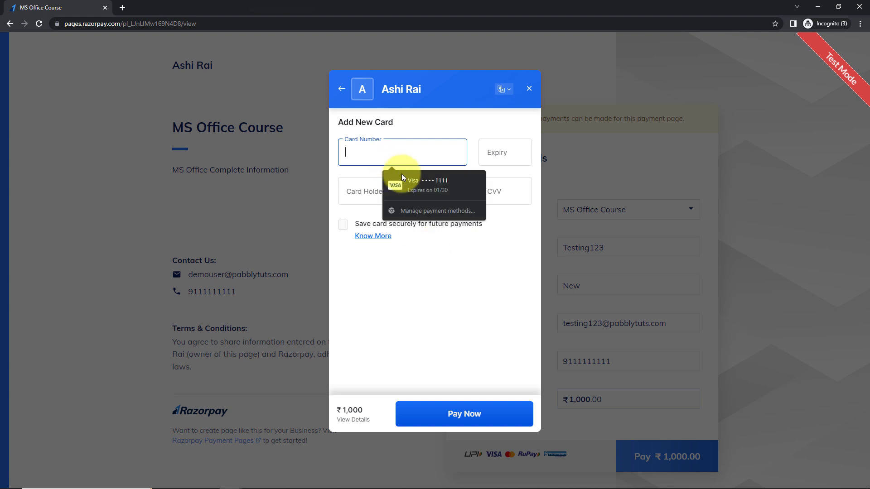
{"action": "left_click", "coordinate": [410, 187]}
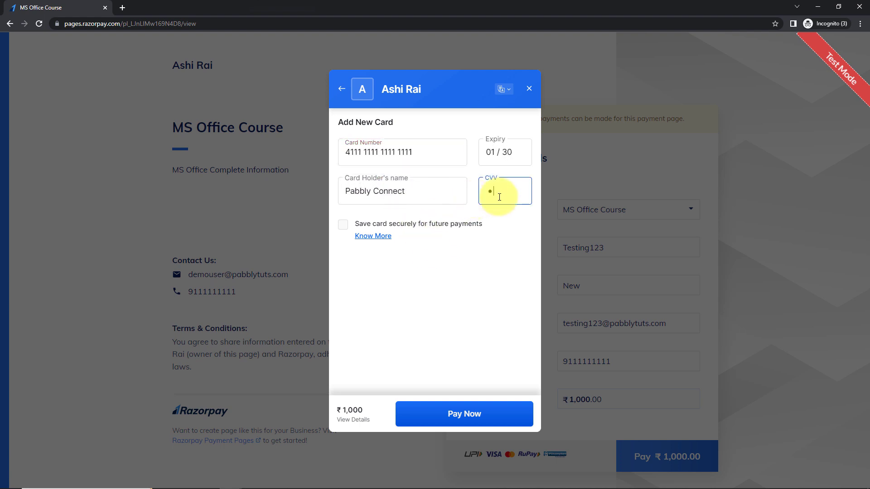
{"action": "left_click", "coordinate": [451, 412]}
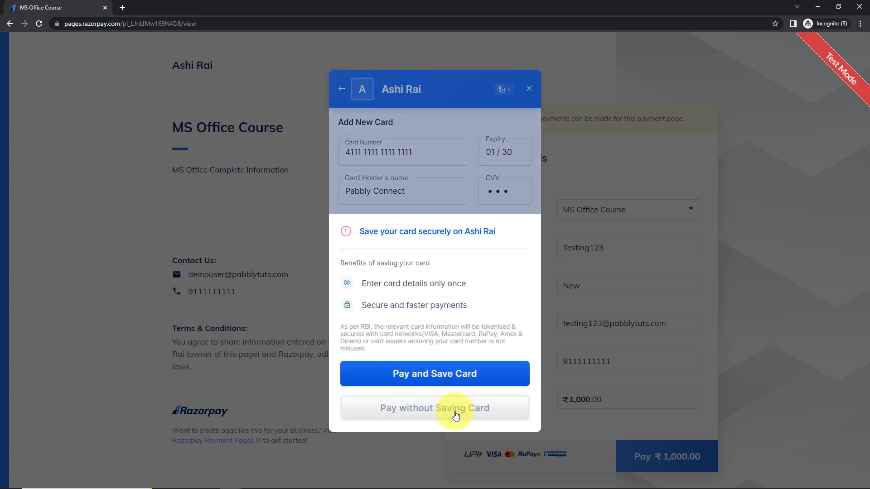
{"action": "left_click", "coordinate": [454, 405]}
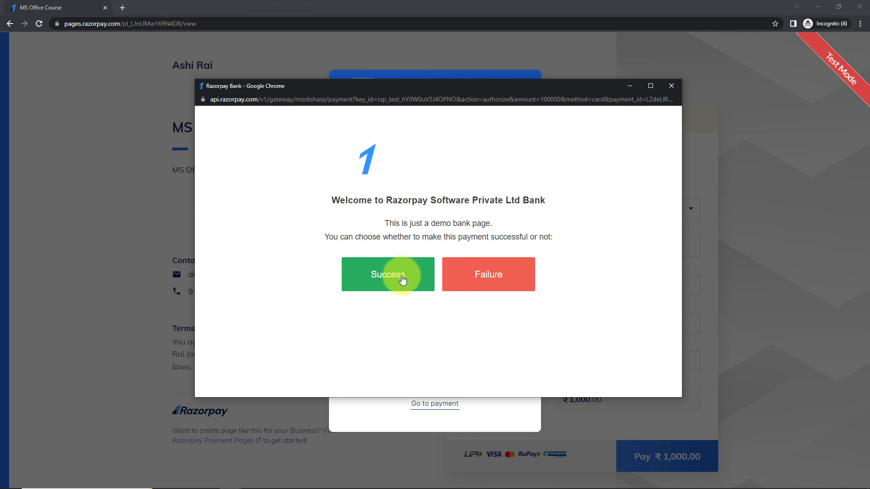
{"action": "left_click", "coordinate": [407, 283]}
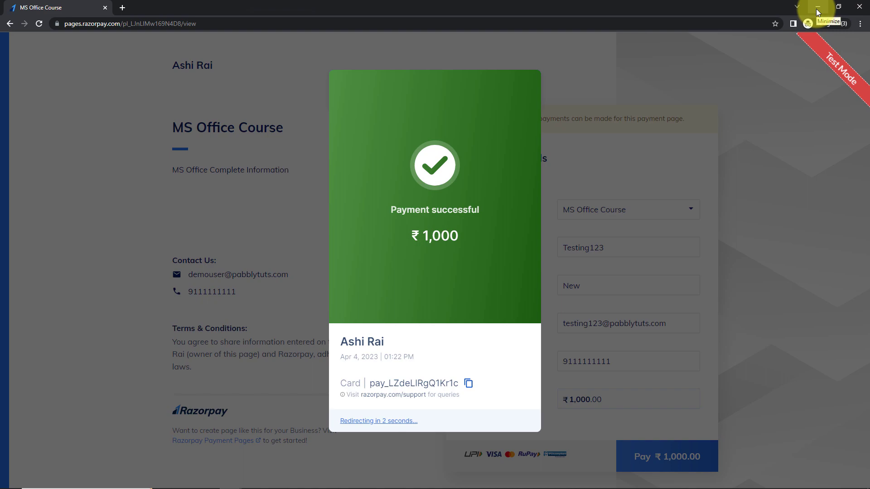
{"action": "left_click", "coordinate": [816, 9]}
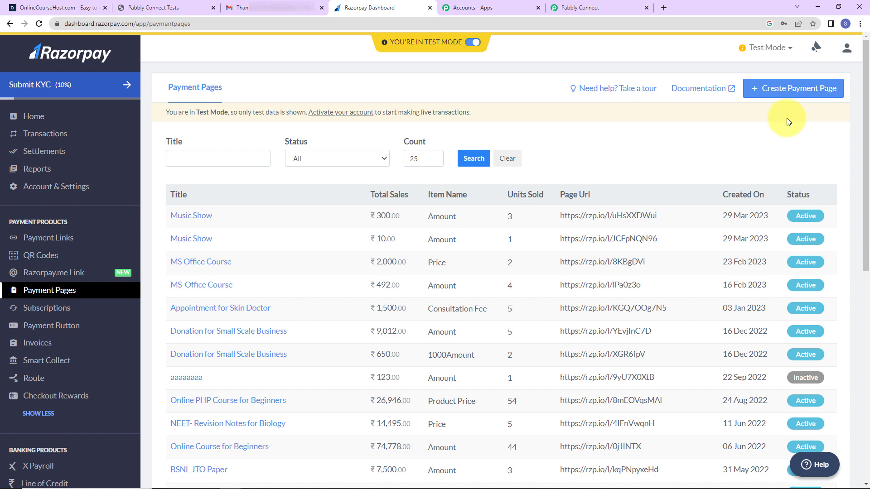
Reload the Manage Students list and scroll down to find the newly enrolled test student
{"action": "left_click", "coordinate": [148, 10]}
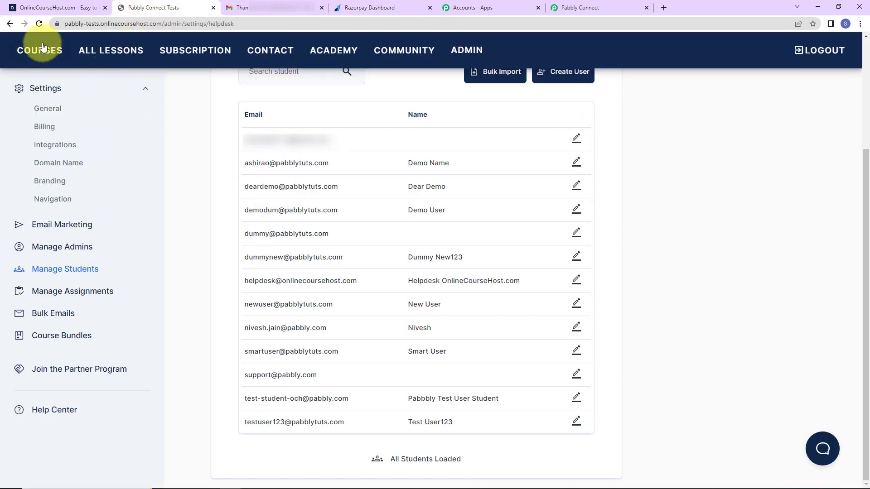
{"action": "left_click", "coordinate": [39, 24]}
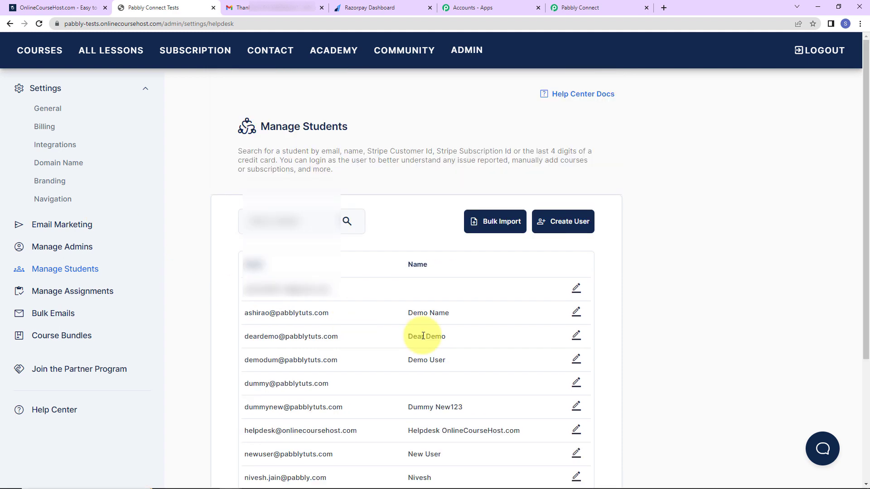
{"action": "scroll", "coordinate": [423, 335], "scroll_direction": "down", "scroll_amount": 3}
{"action": "scroll", "coordinate": [424, 336], "scroll_direction": "down", "scroll_amount": 2}
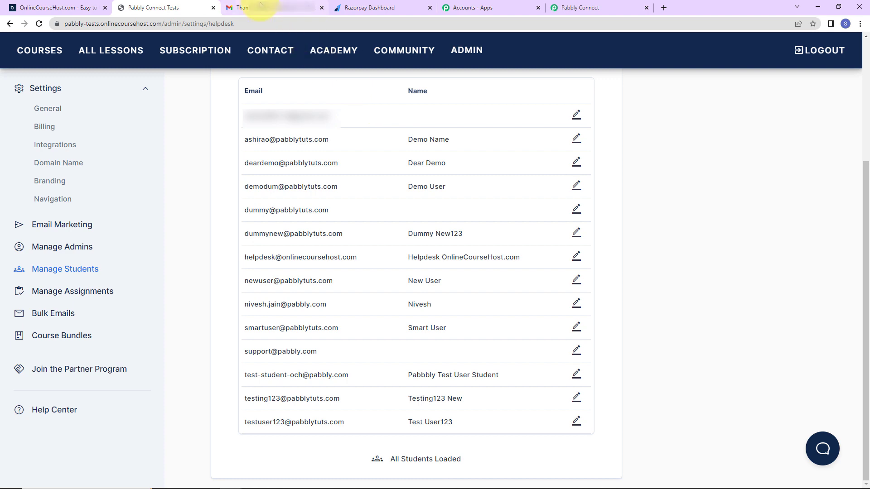
{"action": "left_click", "coordinate": [245, 7]}
Open the newest spam email with the login details for Pabbly Test Course
{"action": "left_click", "coordinate": [19, 105]}
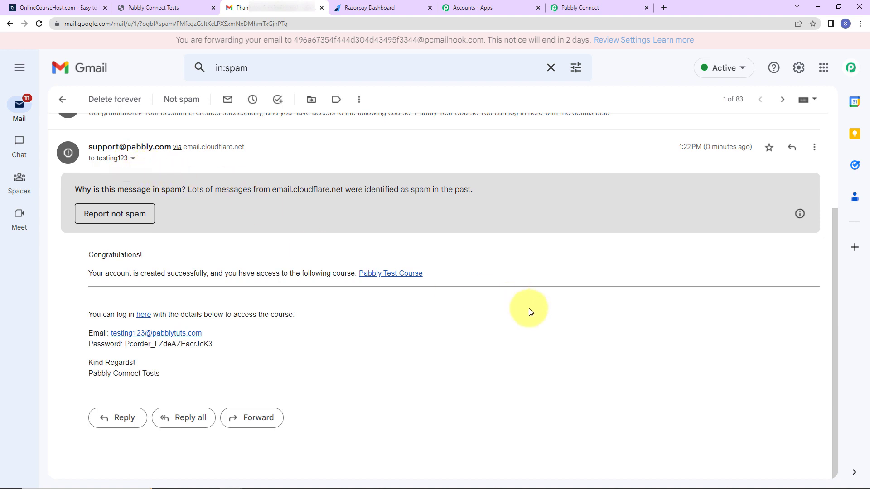
Collapse the Razorpay Order Paid trigger and the OnlineCourseHost.com Enroll Student step in the workflow
{"action": "left_click", "coordinate": [569, 8]}
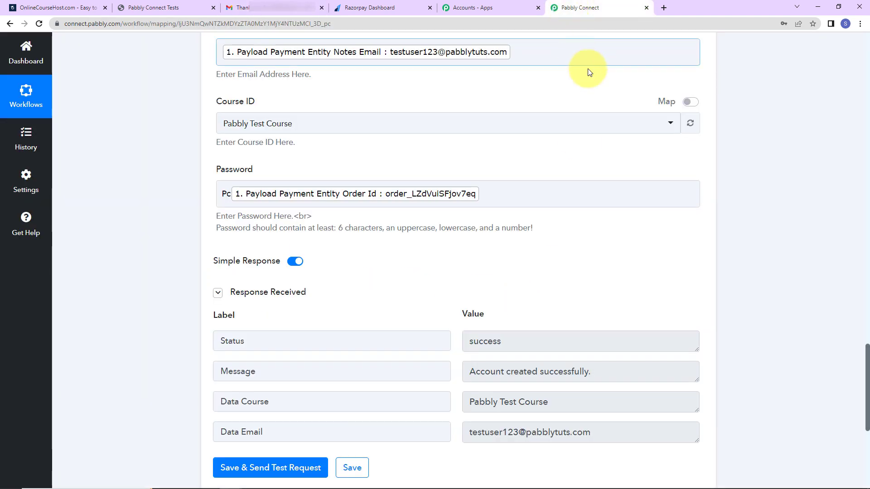
{"action": "left_click_drag", "start_coordinate": [866, 417], "coordinate": [852, 72]}
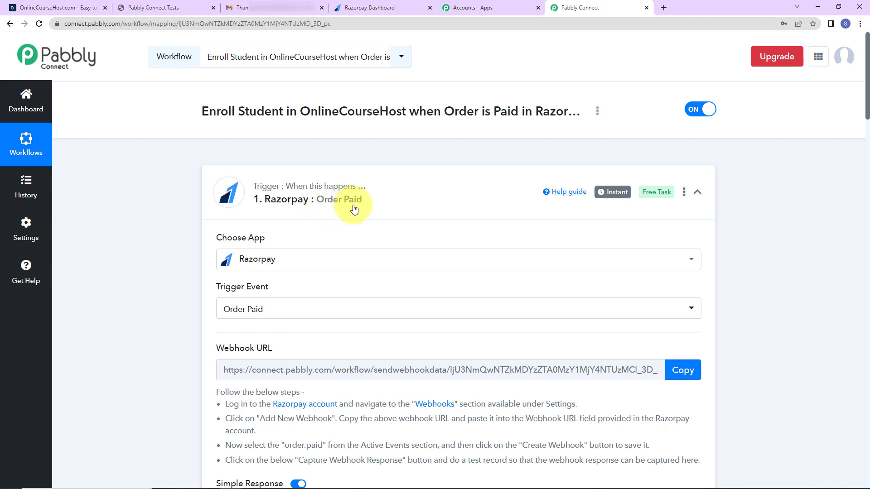
{"action": "left_click", "coordinate": [697, 192]}
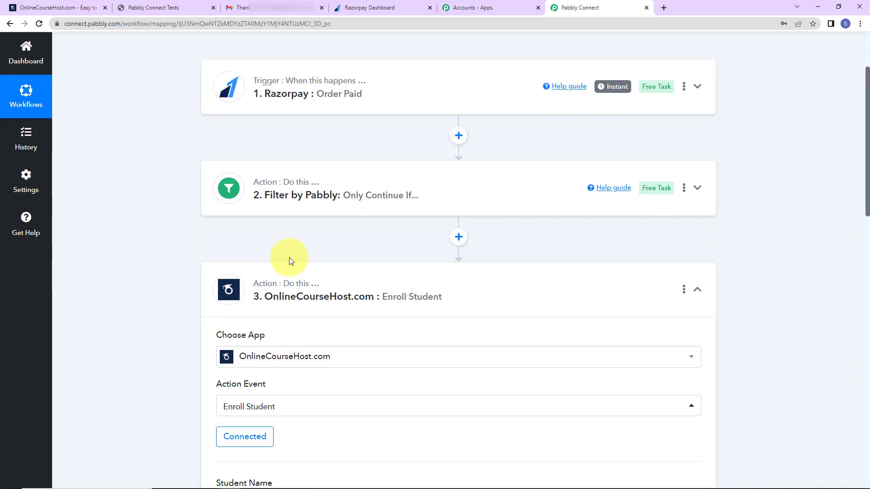
{"action": "mouse_move", "coordinate": [274, 203]}
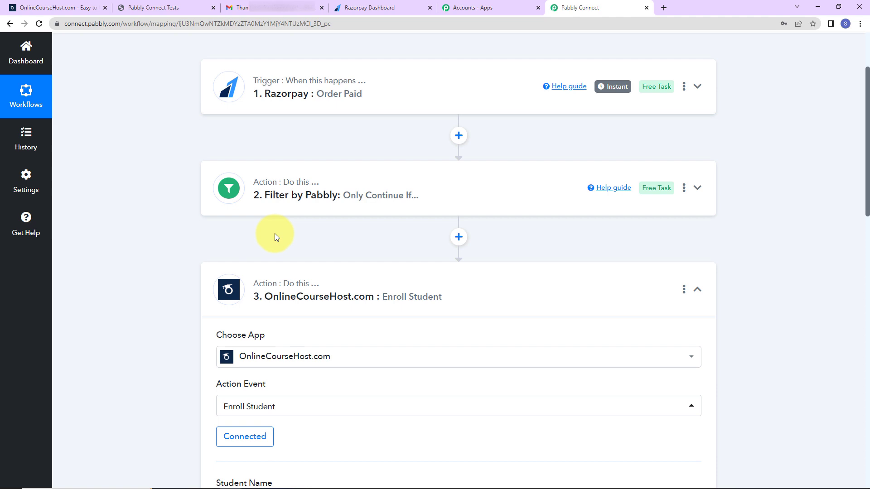
{"action": "scroll", "coordinate": [274, 233], "scroll_direction": "up", "scroll_amount": 3}
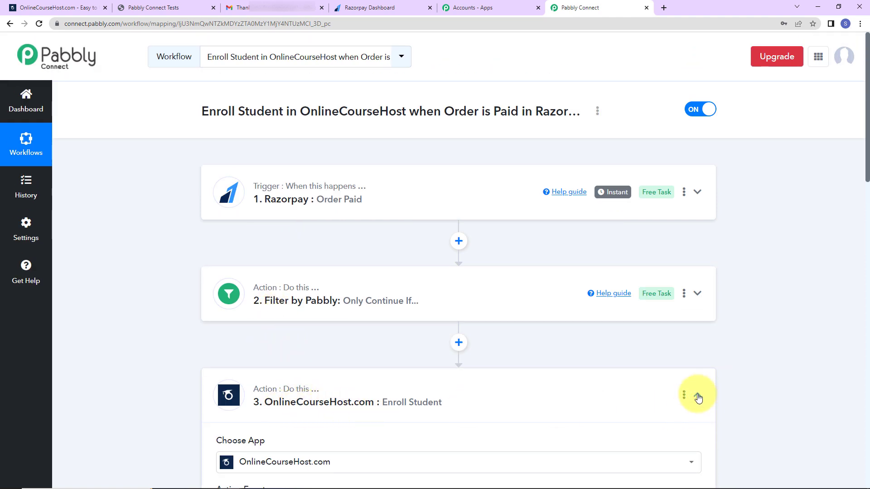
{"action": "left_click", "coordinate": [698, 395]}
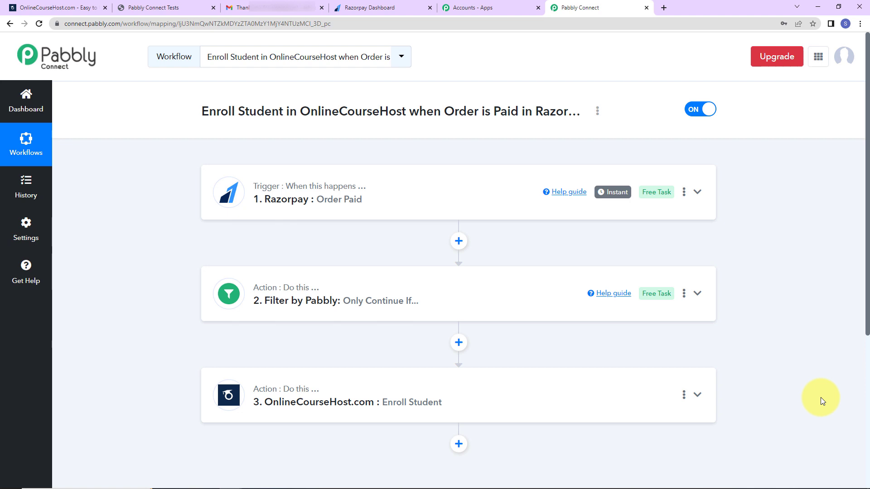